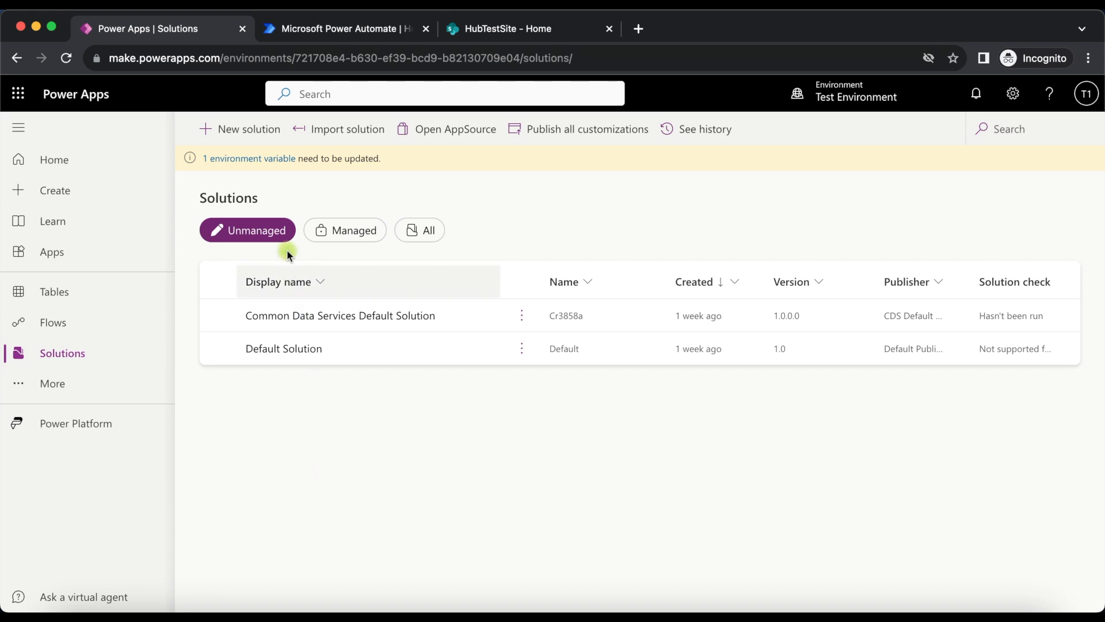
Step: Start a new solution with the display name "Test Solution"
{"action": "left_click", "coordinate": [228, 134]}
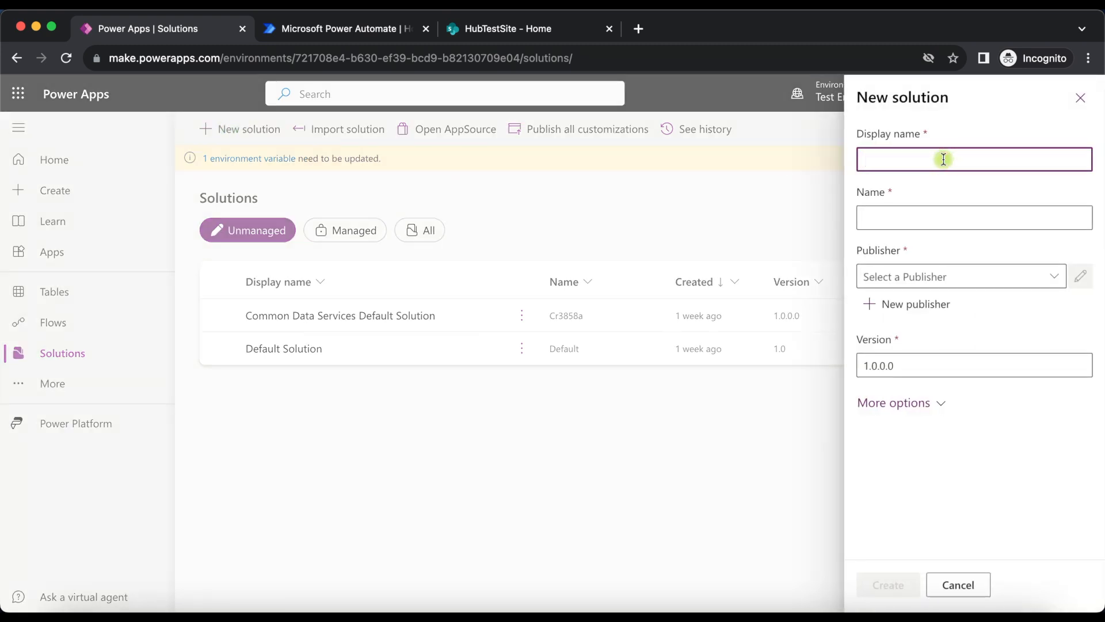
{"action": "type", "text": "Test Solution"}
{"action": "left_click", "coordinate": [994, 281]}
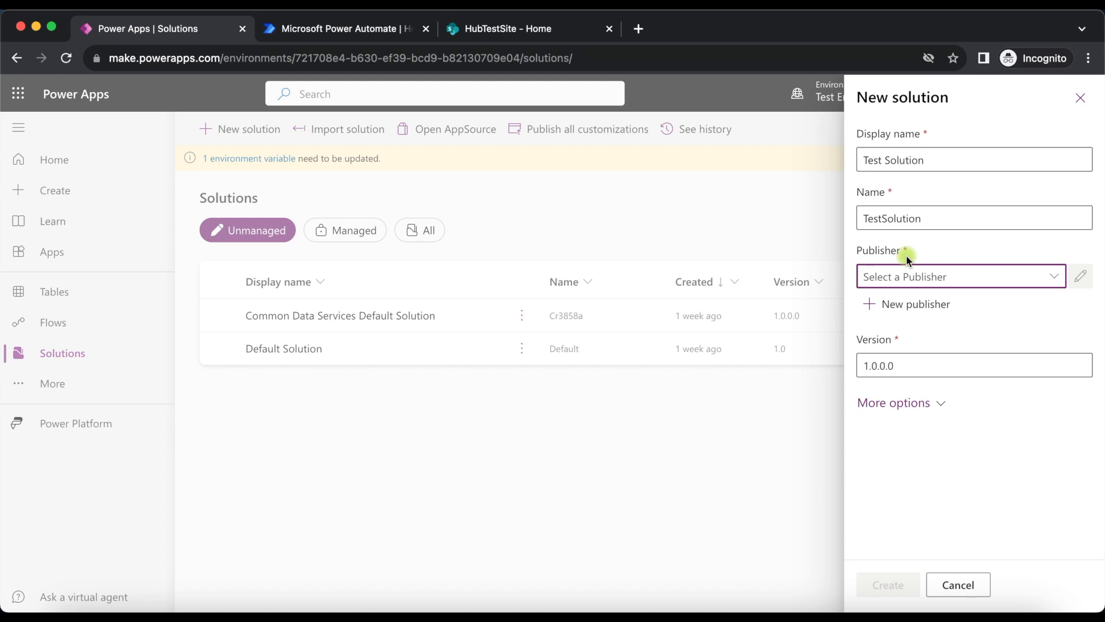
Step: Create a new publisher with display name "Testing Publisher", name "TestPub" and prefix "pubtest"
{"action": "left_click", "coordinate": [902, 316]}
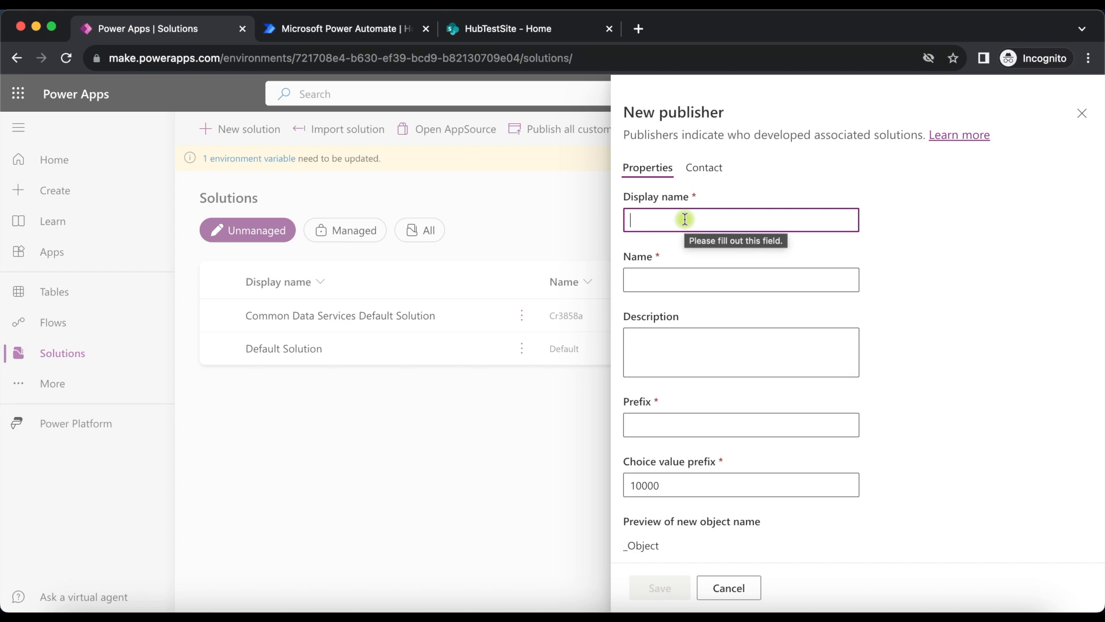
{"action": "type", "text": "Testing Publisher"}
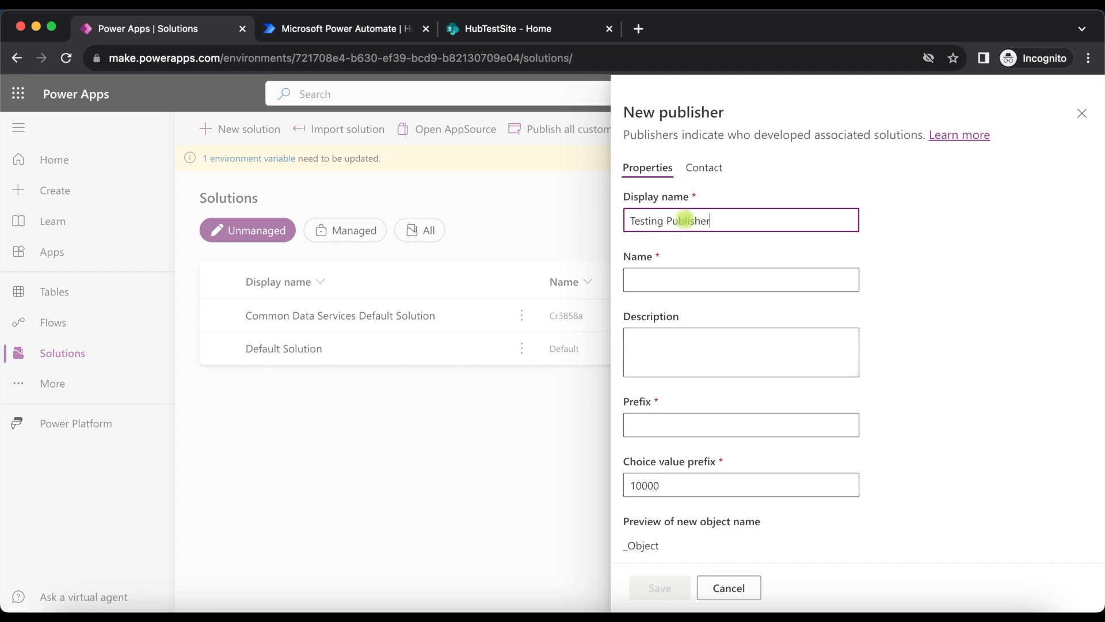
{"action": "left_click", "coordinate": [677, 279]}
{"action": "type", "text": "TestPub"}
{"action": "left_click", "coordinate": [674, 419]}
{"action": "type", "text": "p"}
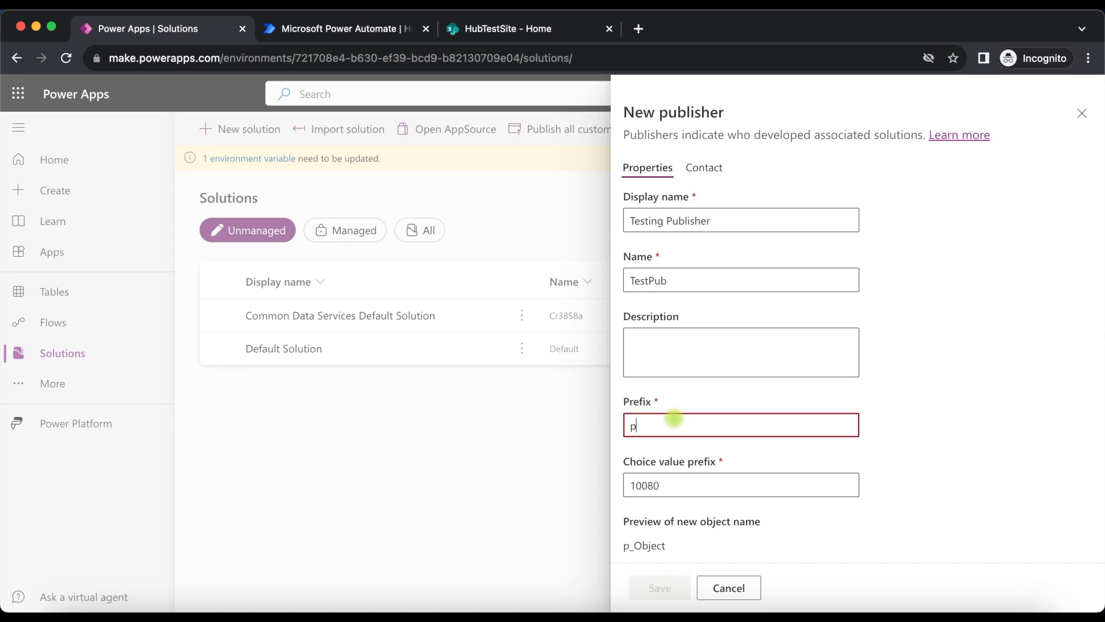
{"action": "type", "text": "ubtest"}
{"action": "scroll", "coordinate": [804, 420], "scroll_direction": "down", "scroll_amount": 1}
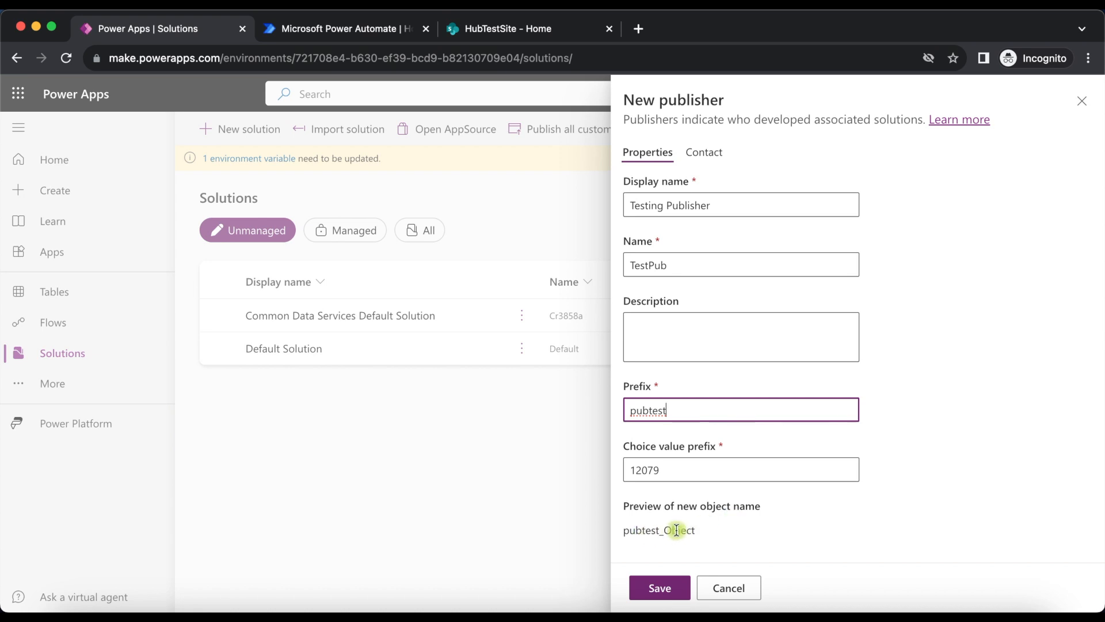
{"action": "left_click", "coordinate": [662, 588]}
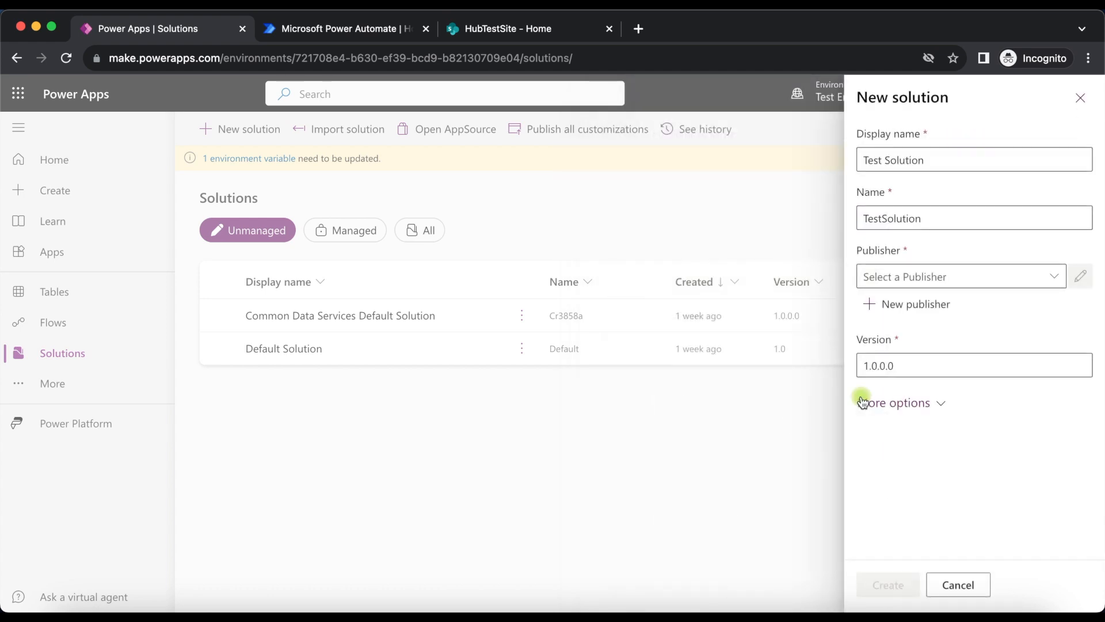
Step: Assign Testing Publisher (TestPub) as the solution's publisher and create the solution
{"action": "left_click", "coordinate": [1056, 278]}
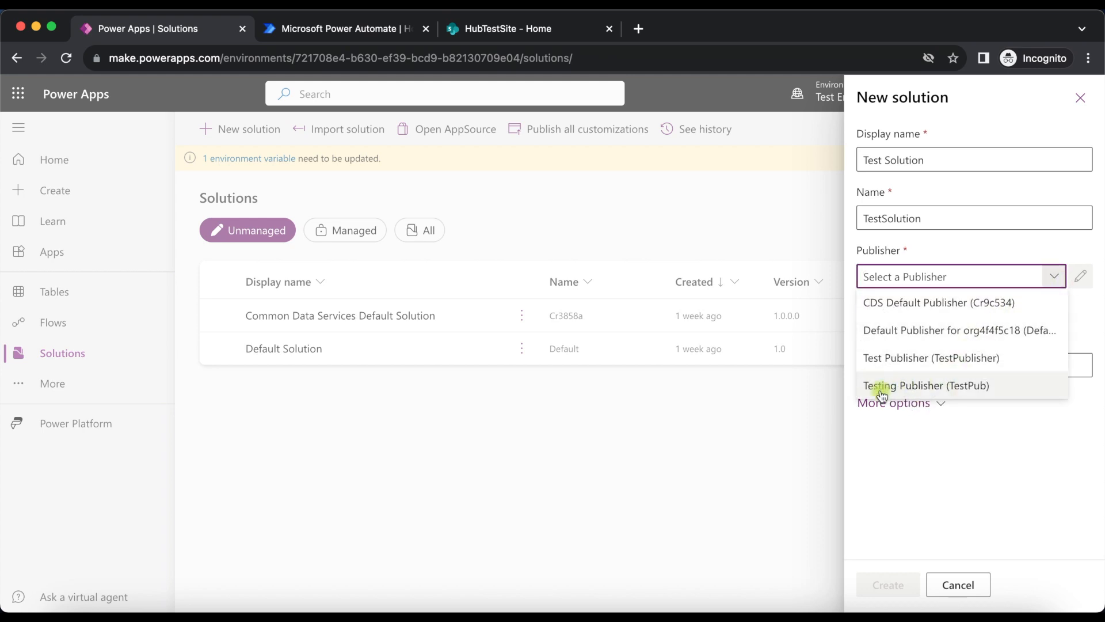
{"action": "left_click", "coordinate": [941, 385]}
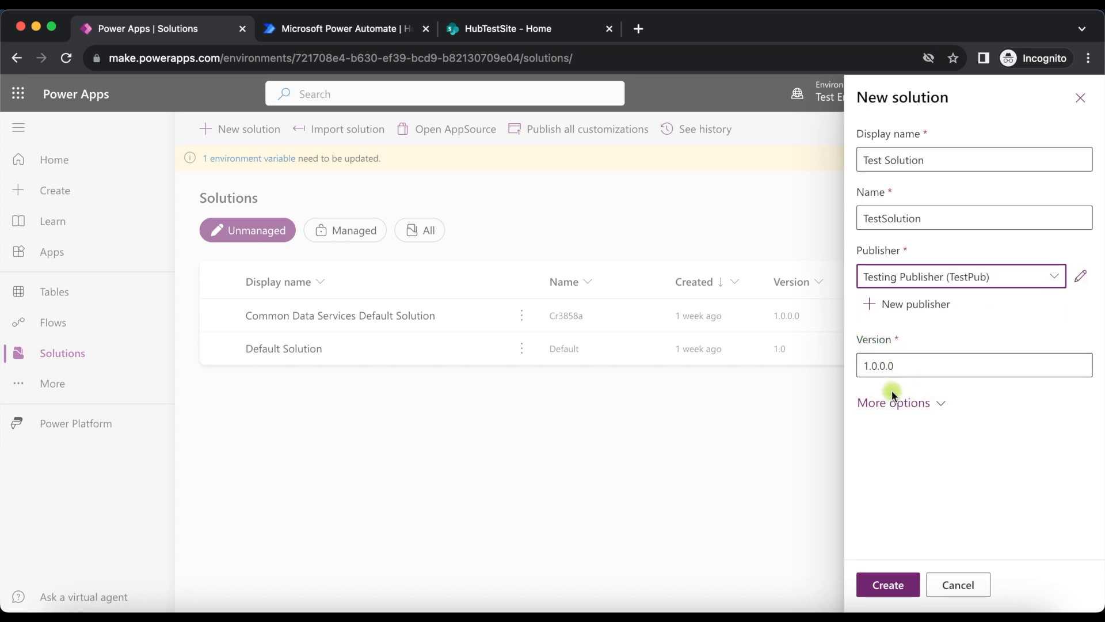
{"action": "left_click", "coordinate": [887, 585]}
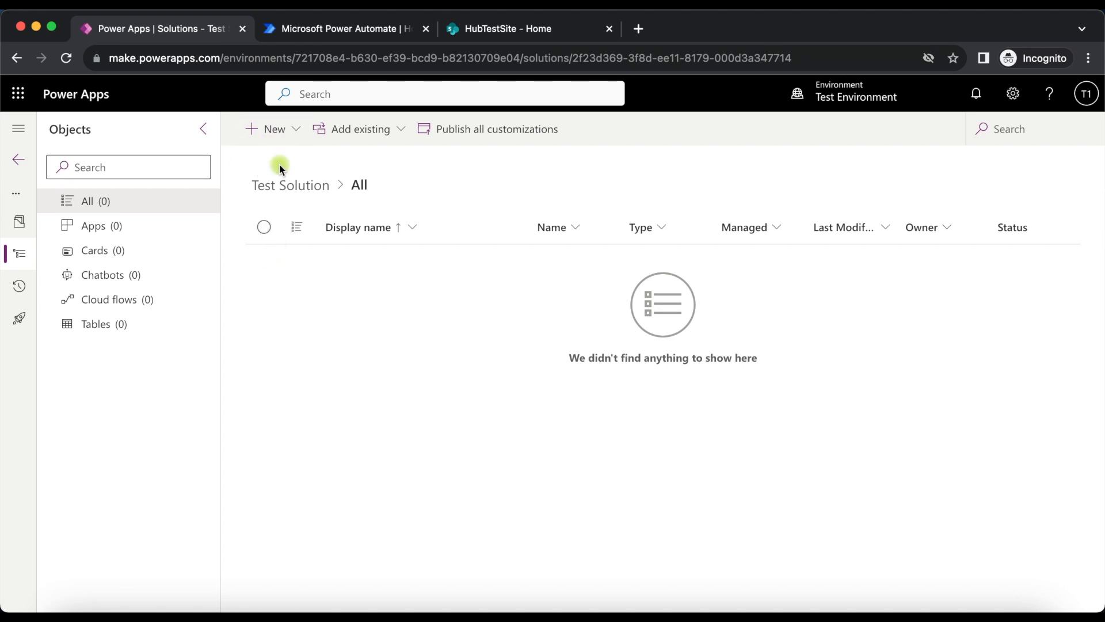
Step: Start a new environment variable in Test Solution with the display name "SP Site"
{"action": "left_click", "coordinate": [281, 139]}
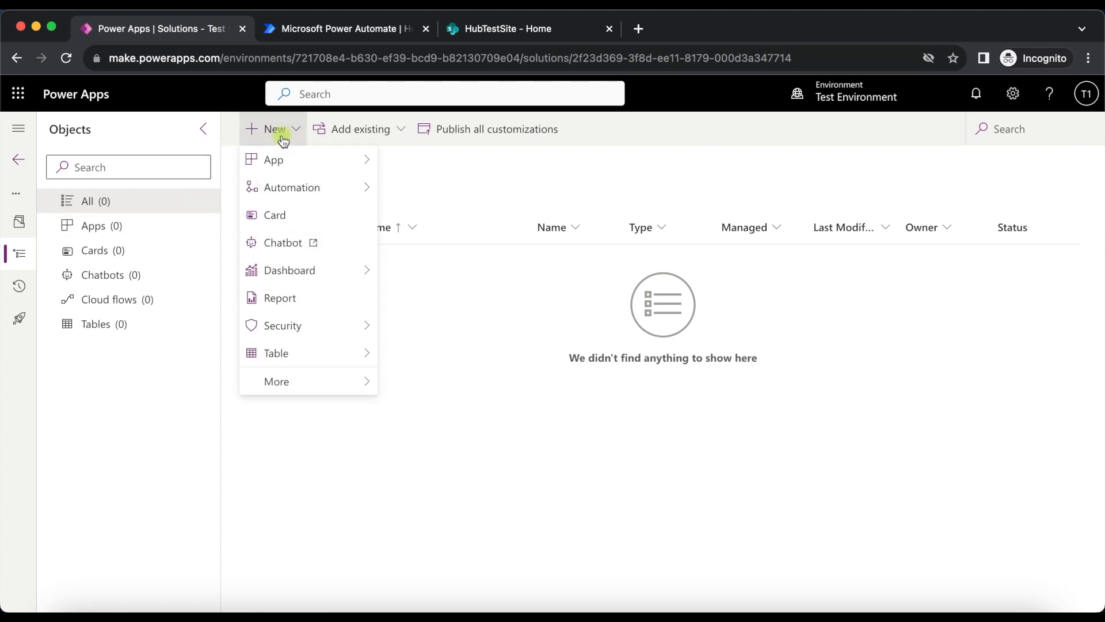
{"action": "left_click", "coordinate": [295, 389]}
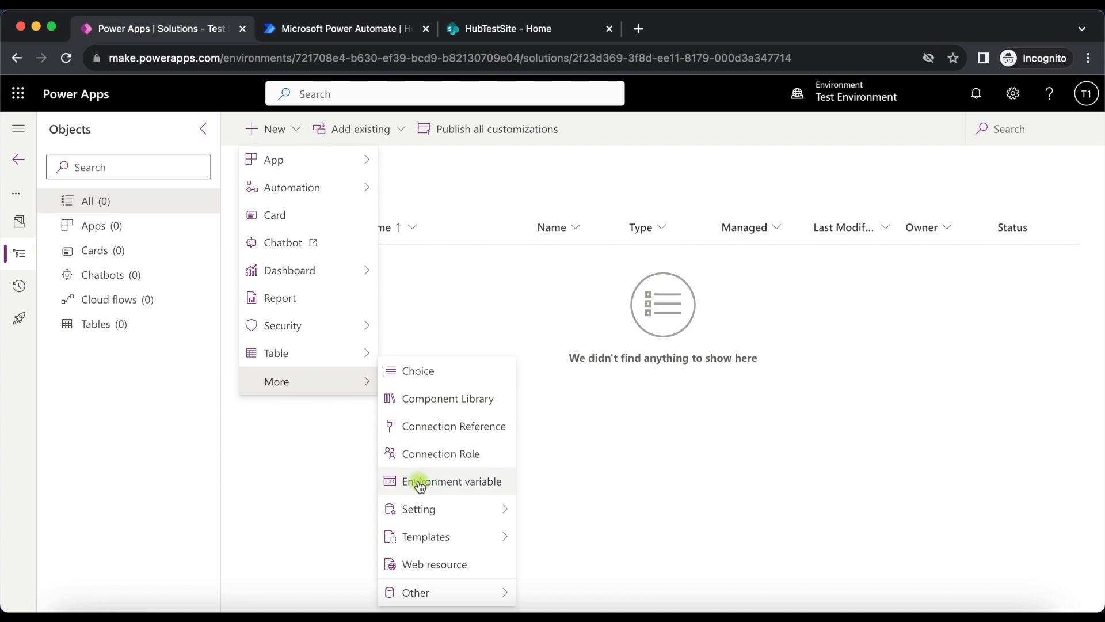
{"action": "left_click", "coordinate": [461, 483]}
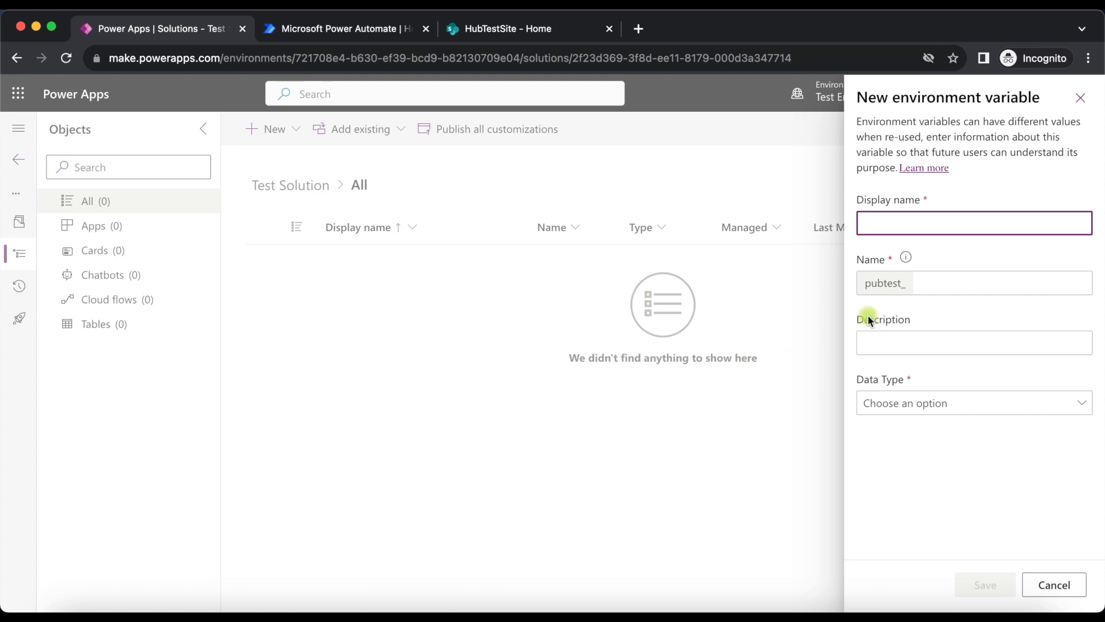
{"action": "type", "text": "Site"}
{"action": "key", "text": "BackSpace"}
{"action": "key", "text": "BackSpace"}
{"action": "key", "text": "BackSpace"}
{"action": "key", "text": "BackSpace"}
{"action": "type", "text": "SP "}
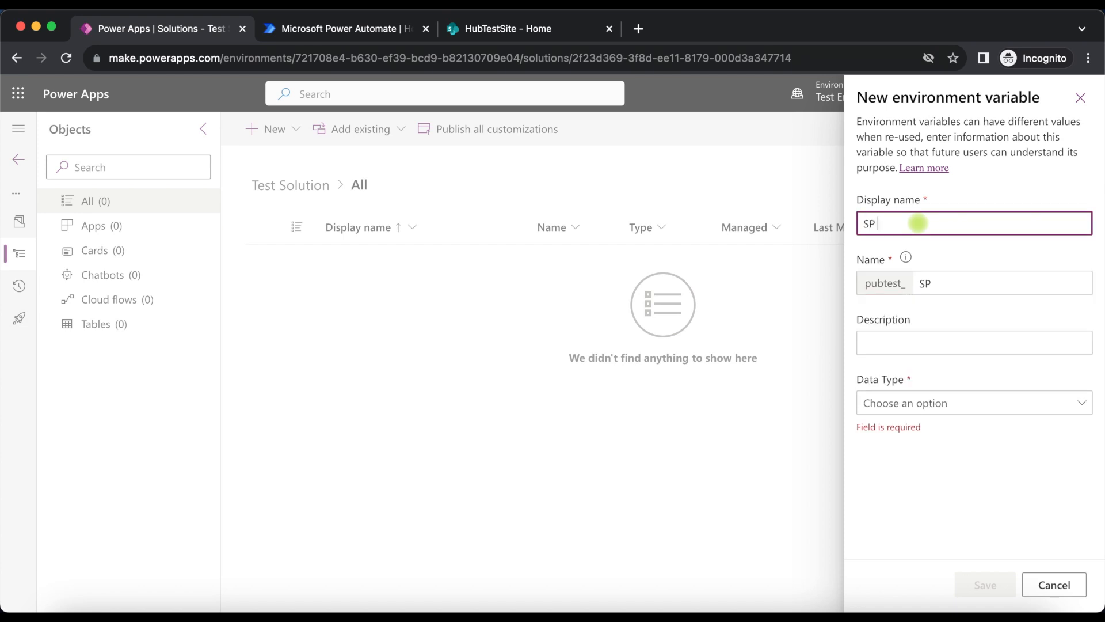
{"action": "type", "text": "Site"}
Step: Set the SP Site variable's data type to Data source, with the SharePoint connector and parameter type Site
{"action": "left_click", "coordinate": [913, 403]}
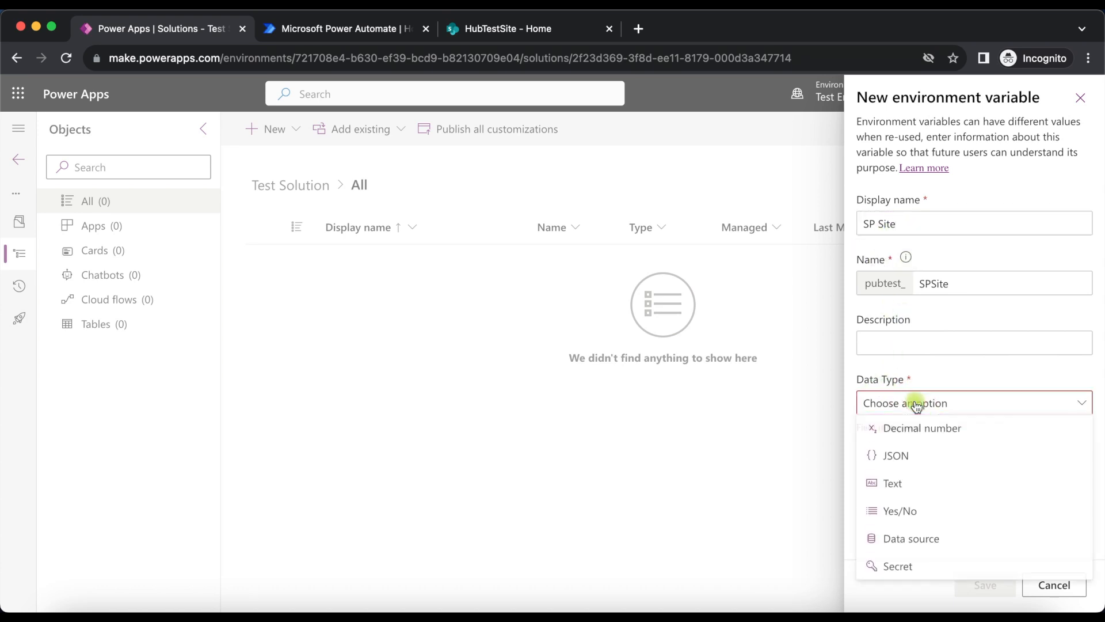
{"action": "left_click", "coordinate": [903, 544]}
{"action": "left_click", "coordinate": [912, 463]}
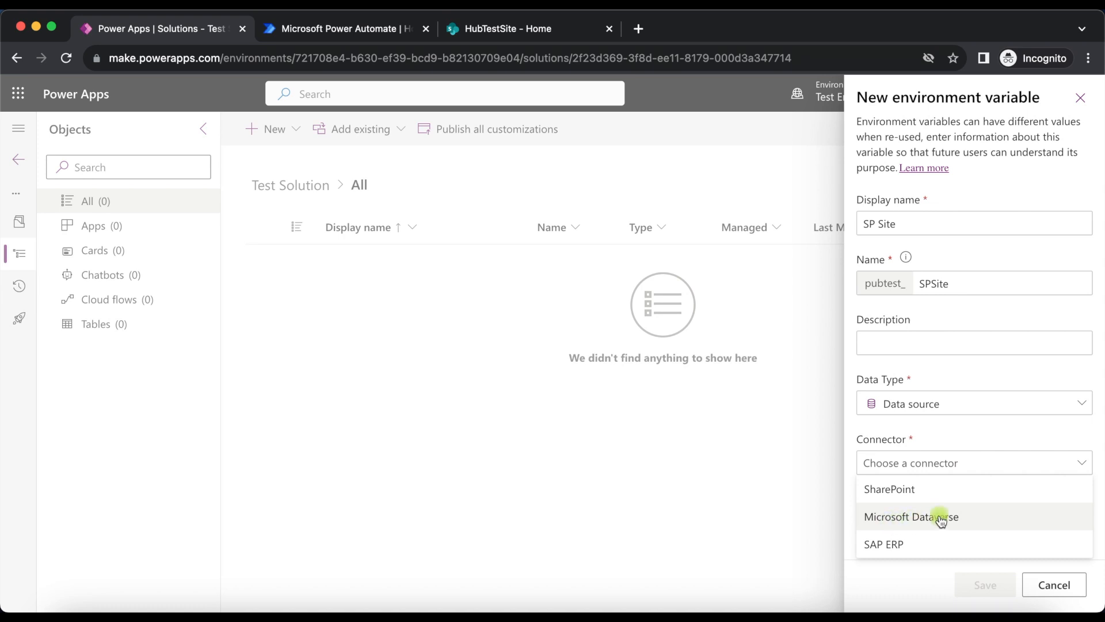
{"action": "left_click", "coordinate": [908, 495]}
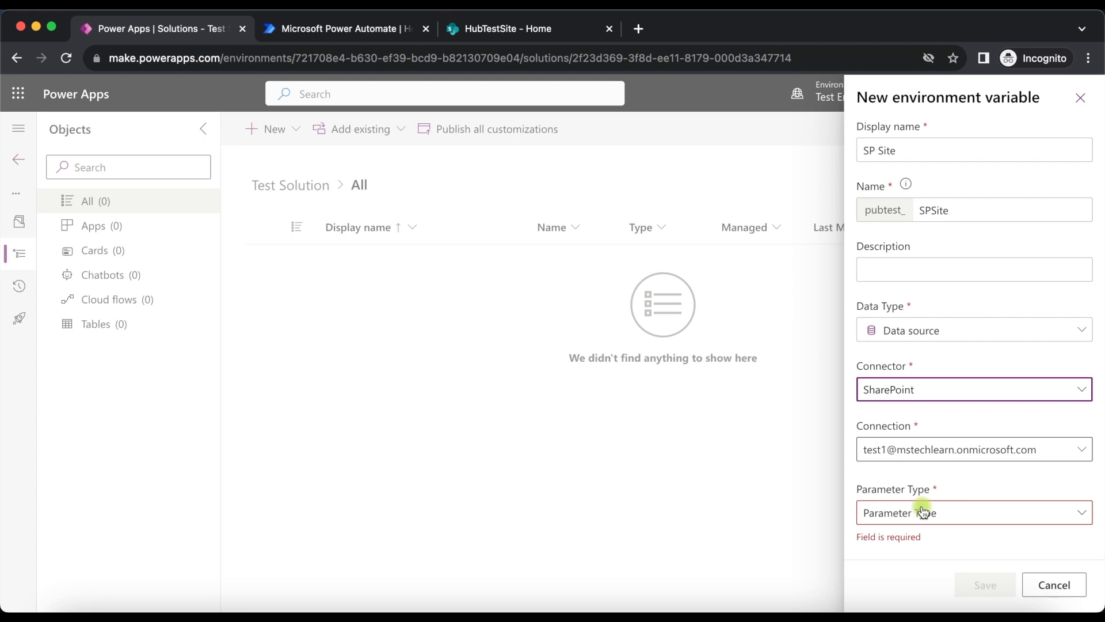
{"action": "left_click", "coordinate": [948, 511]}
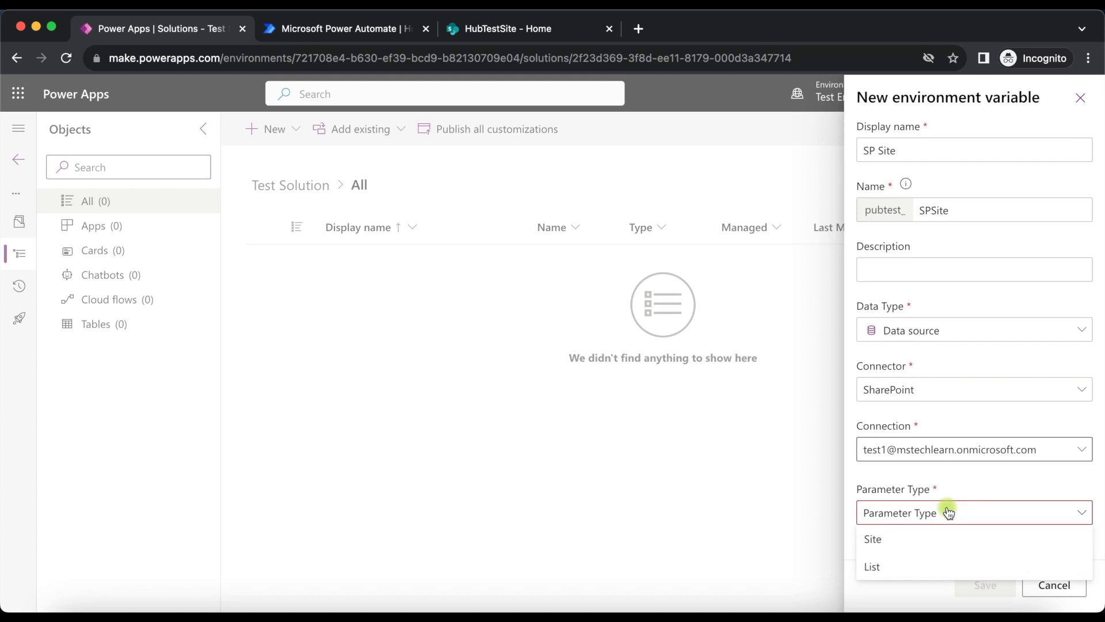
{"action": "left_click", "coordinate": [879, 537]}
{"action": "scroll", "coordinate": [979, 518], "scroll_direction": "down", "scroll_amount": 2}
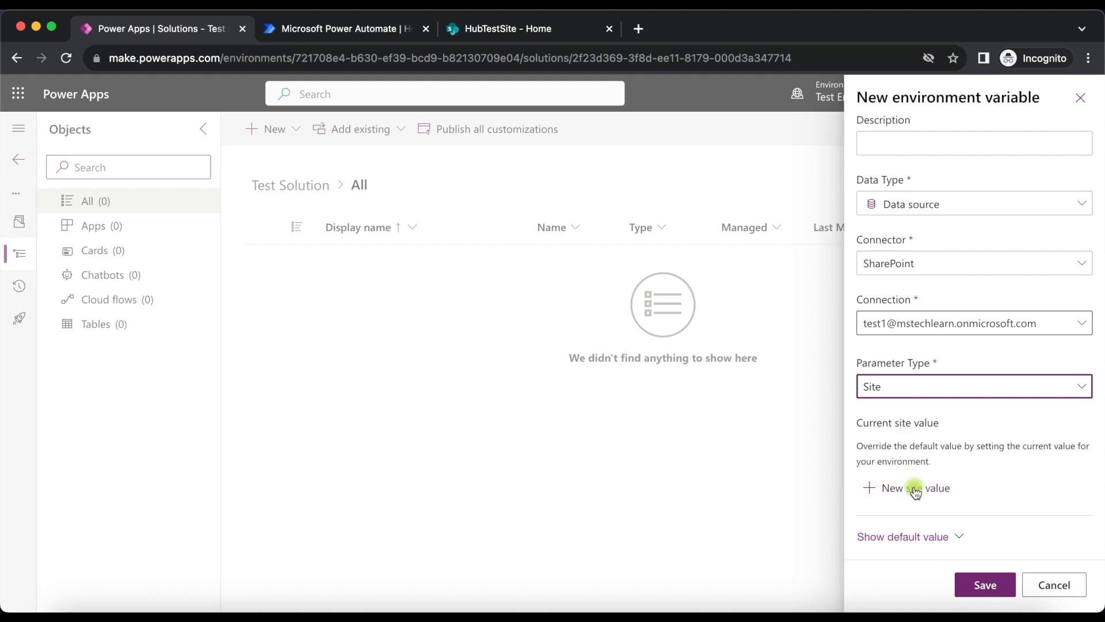
{"action": "left_click", "coordinate": [483, 35]}
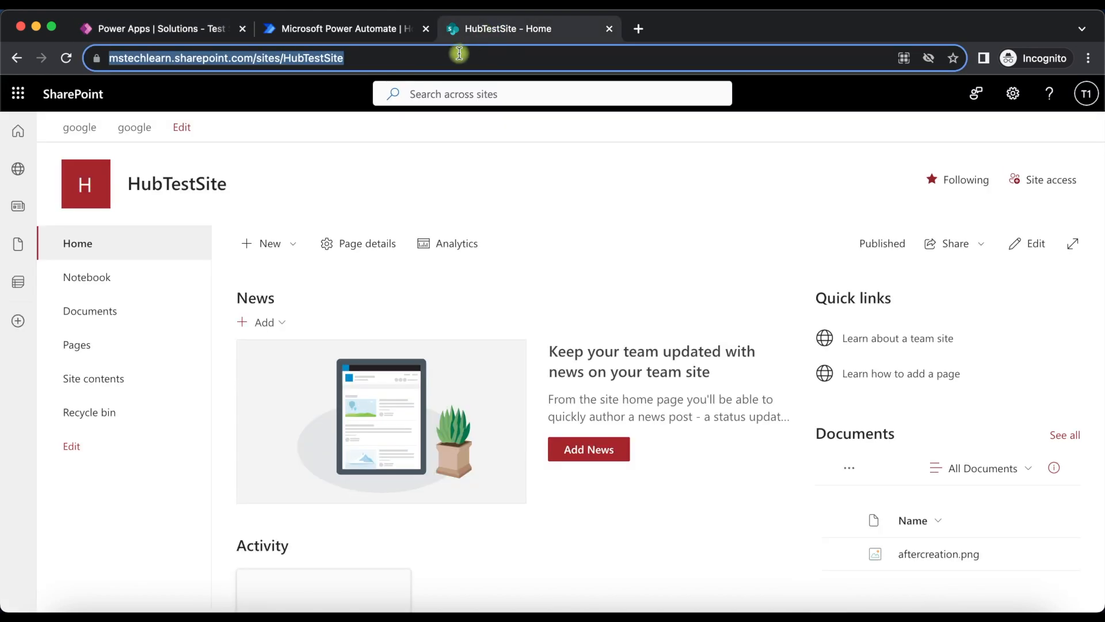
{"action": "left_click", "coordinate": [193, 27]}
{"action": "left_click", "coordinate": [908, 486]}
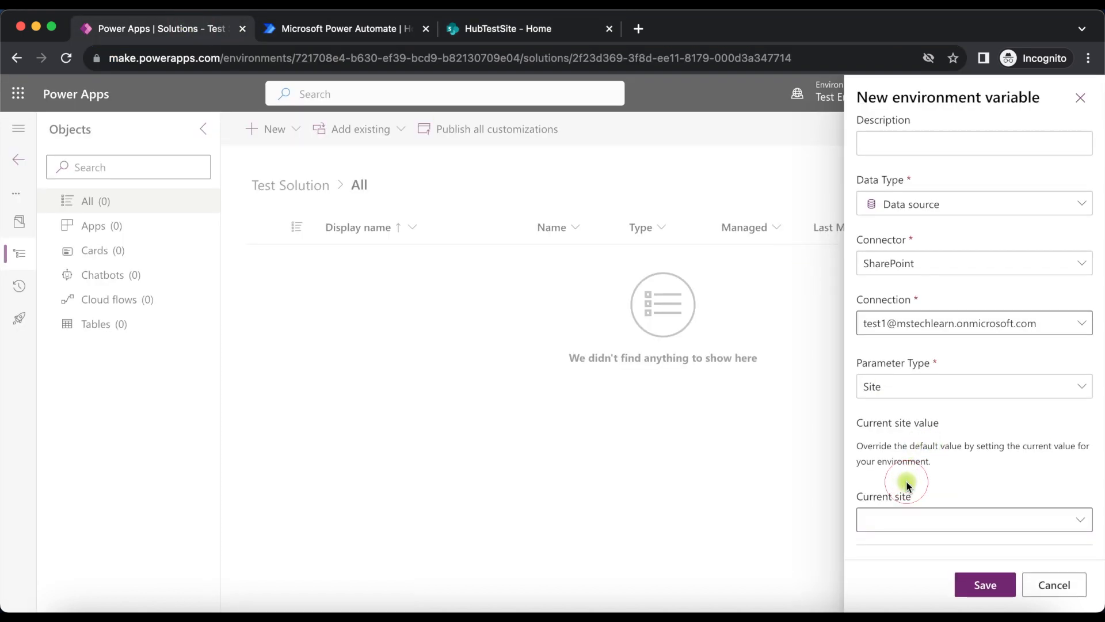
{"action": "left_click", "coordinate": [907, 518]}
{"action": "type", "text": "https://mstechlearn.sharepoint.com/sites/HubTestSite"}
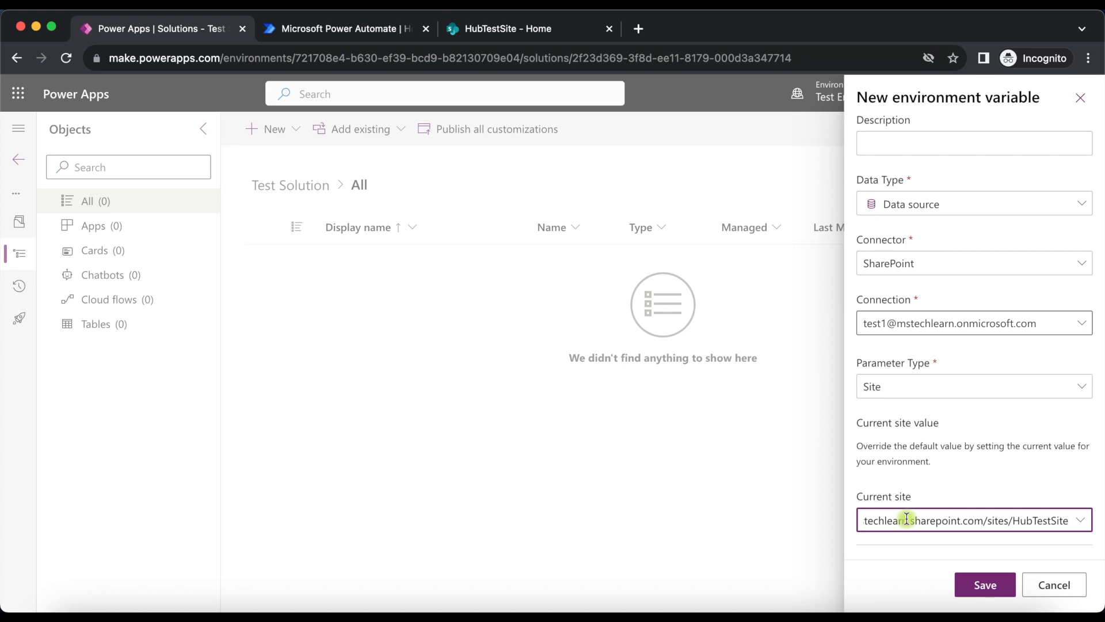
{"action": "left_click", "coordinate": [984, 584]}
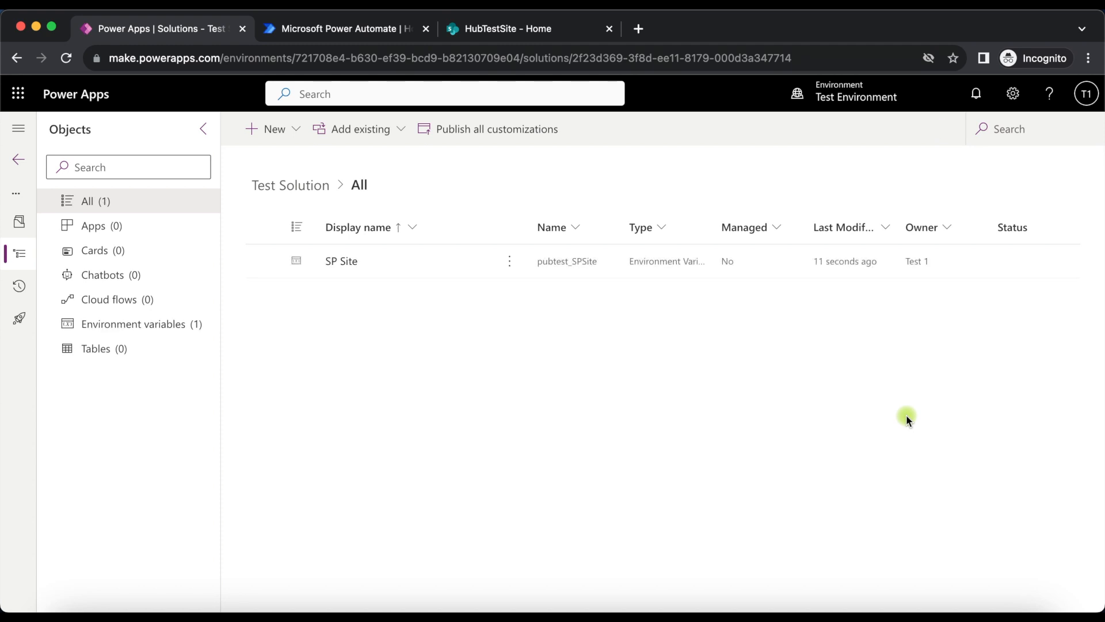
Step: Start another environment variable in Test Solution with the display name "SP List"
{"action": "left_click", "coordinate": [283, 136]}
{"action": "left_click", "coordinate": [301, 387]}
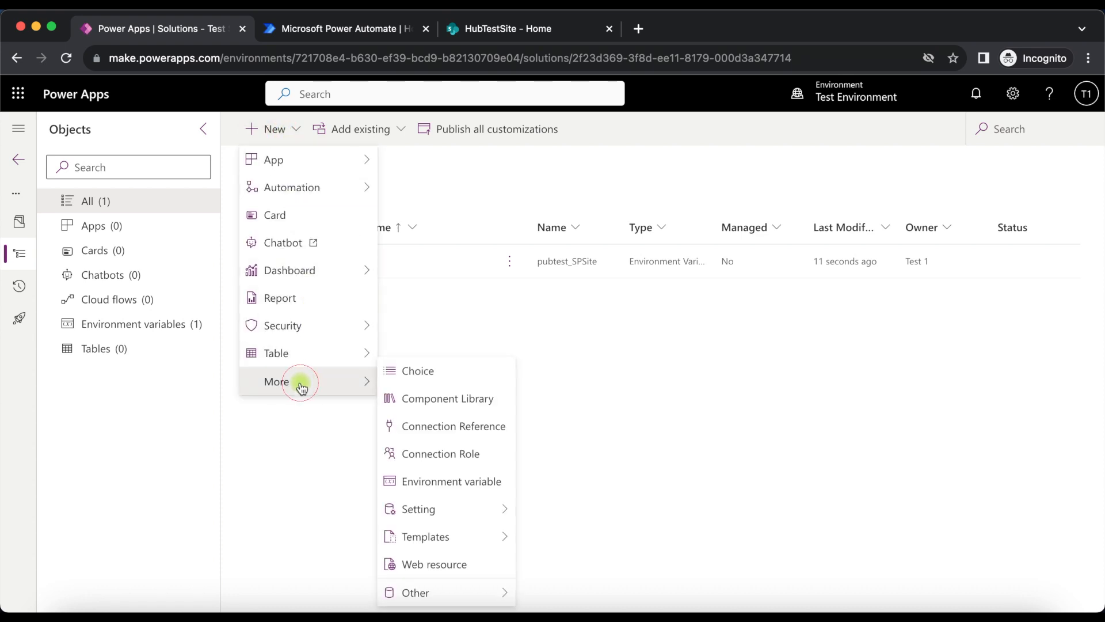
{"action": "left_click", "coordinate": [439, 483]}
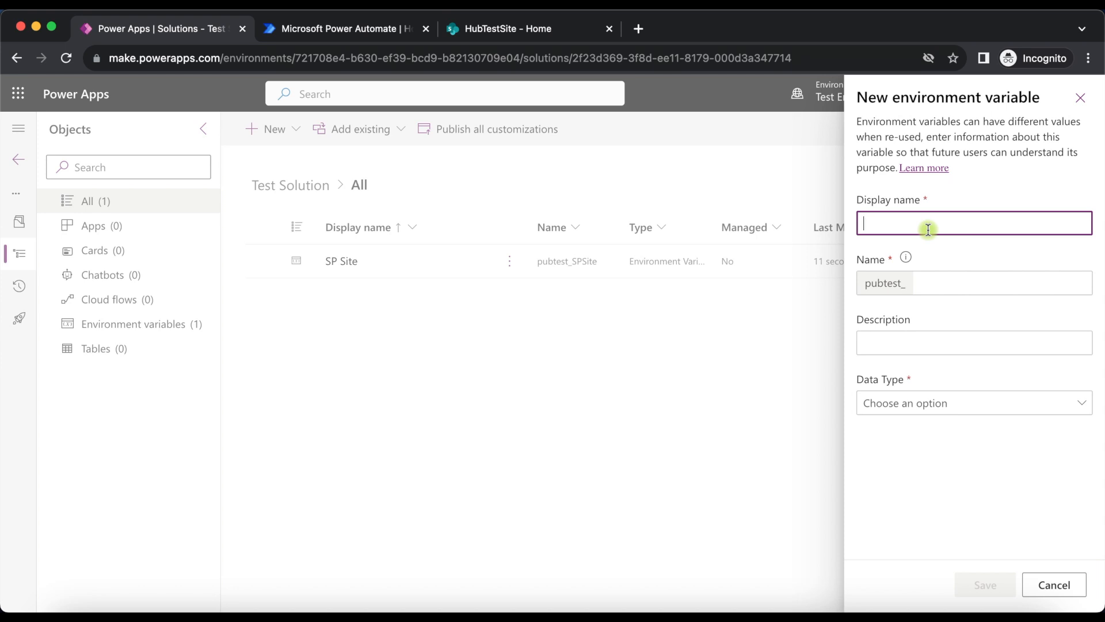
{"action": "type", "text": "SP List"}
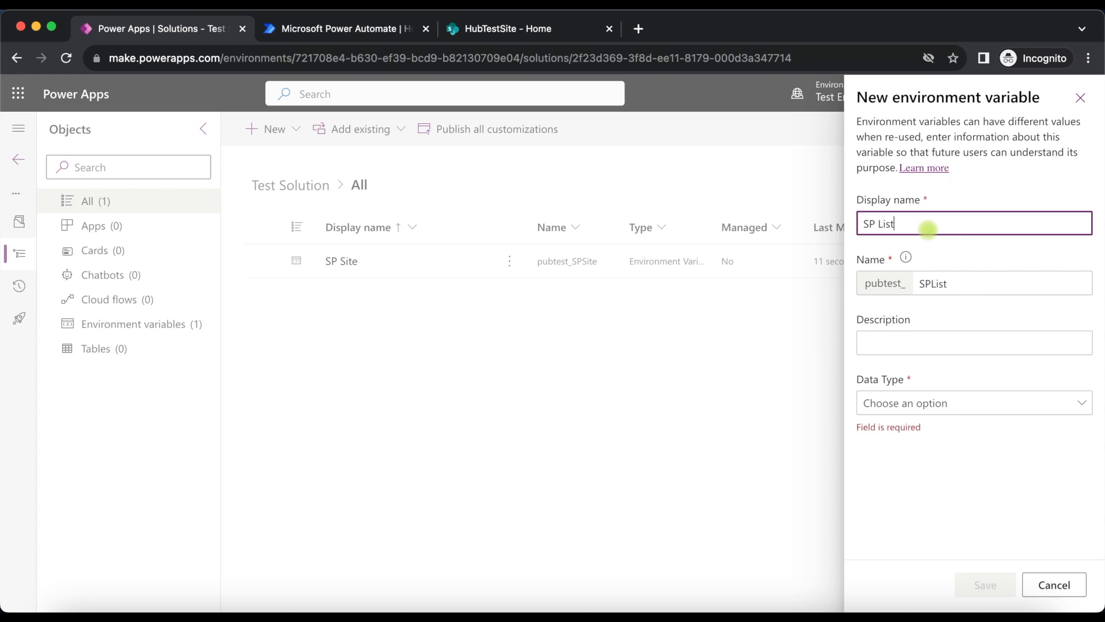
Step: Set the SP List variable's data type to Data source, with the SharePoint connector and parameter type List
{"action": "left_click", "coordinate": [911, 402]}
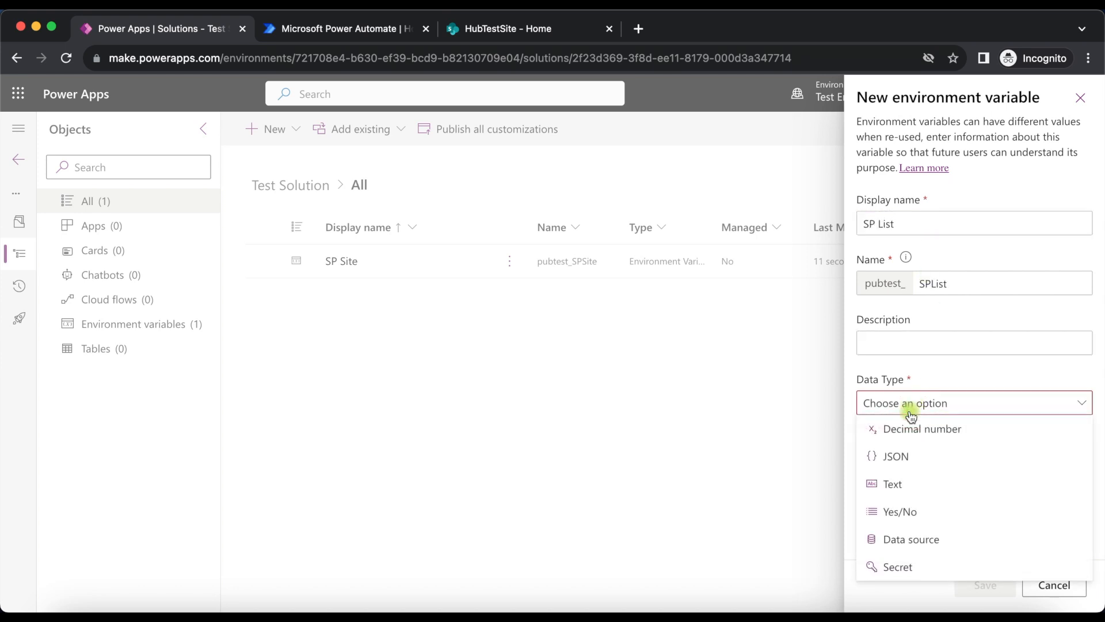
{"action": "left_click", "coordinate": [897, 541]}
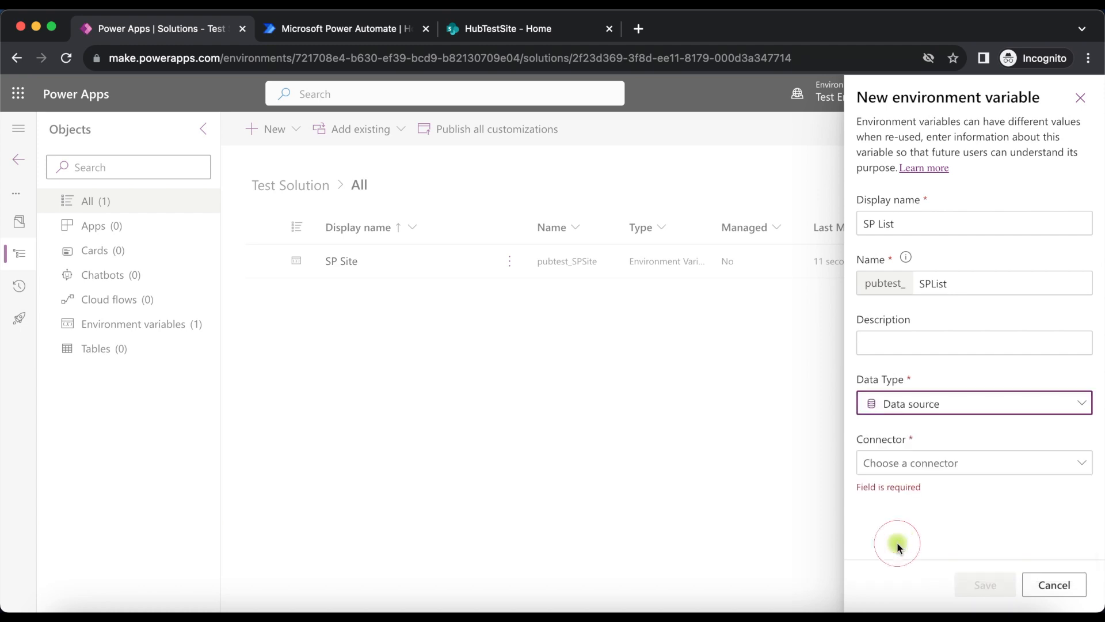
{"action": "left_click", "coordinate": [934, 465]}
{"action": "left_click", "coordinate": [916, 488]}
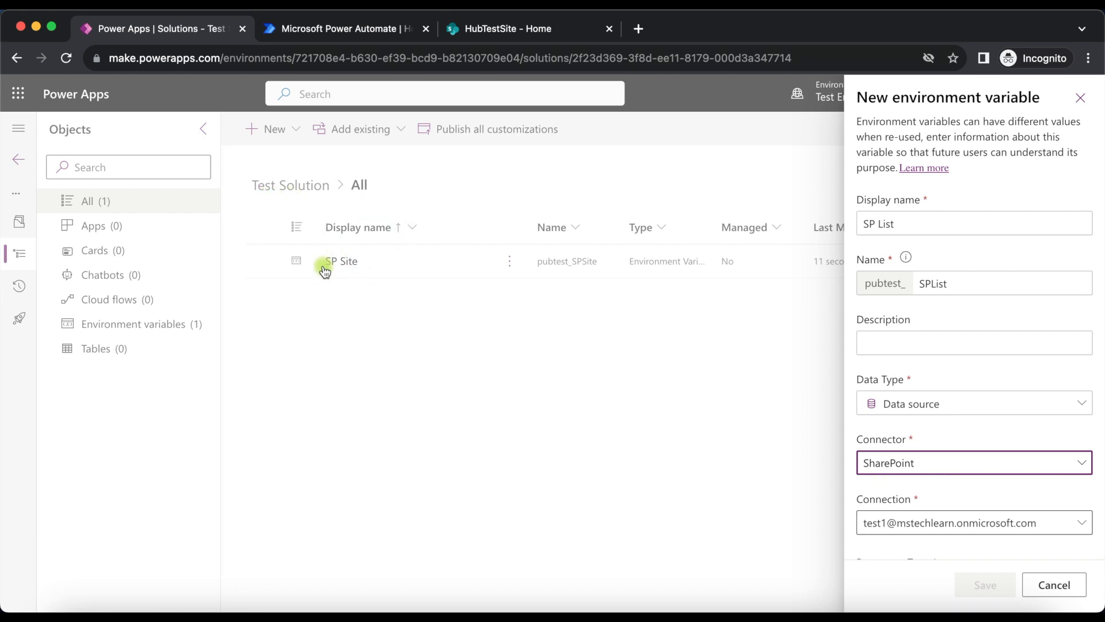
{"action": "scroll", "coordinate": [978, 461], "scroll_direction": "down", "scroll_amount": 3}
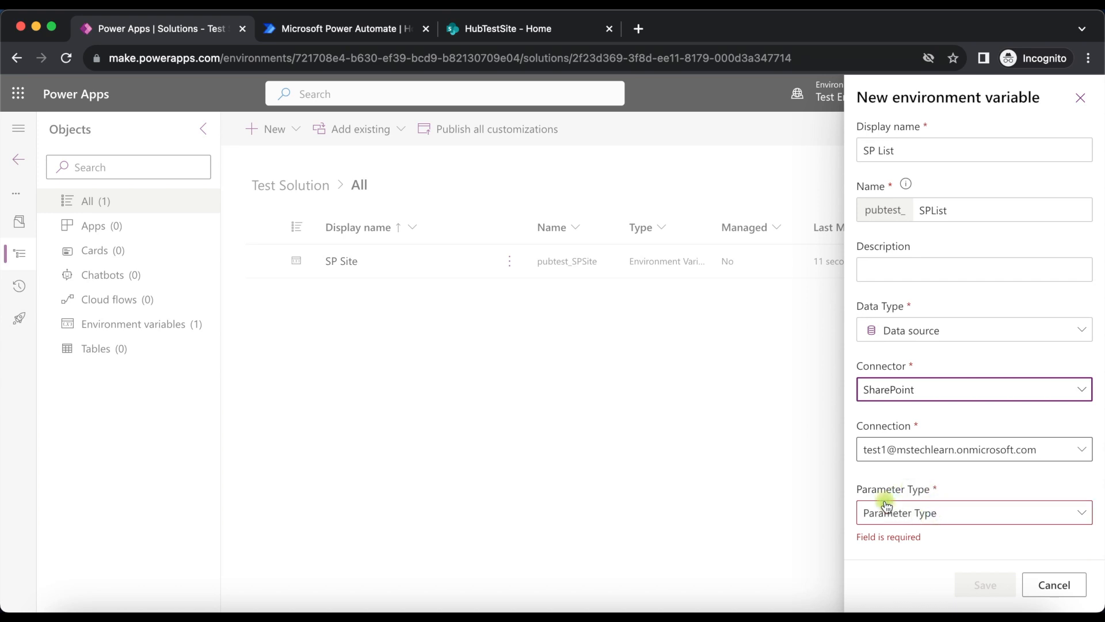
{"action": "left_click", "coordinate": [920, 511]}
{"action": "left_click", "coordinate": [905, 566]}
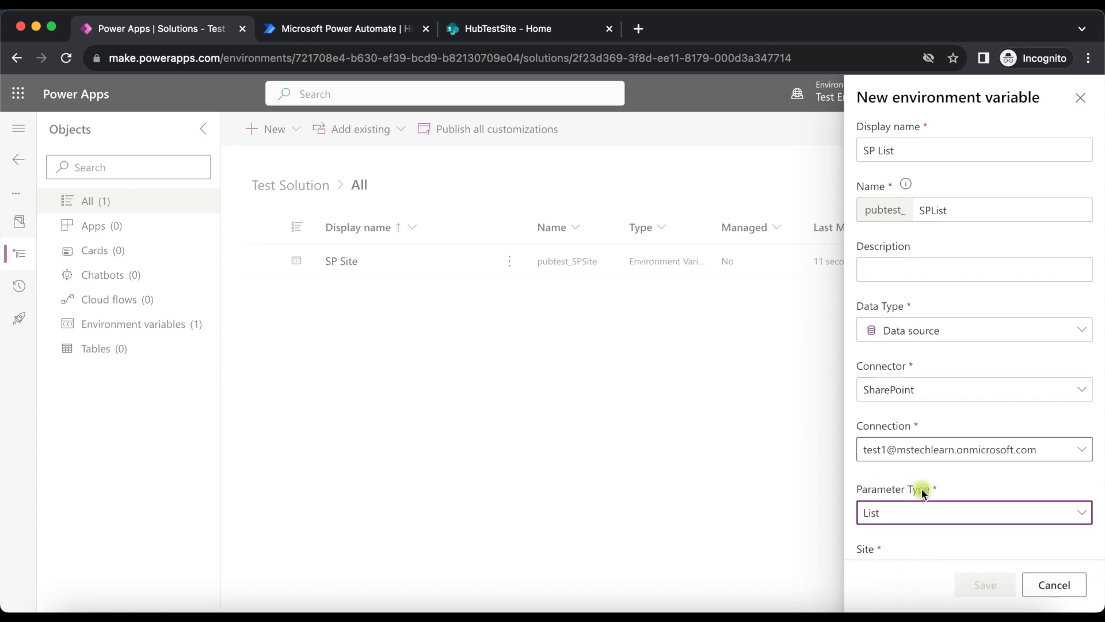
Step: Select SP Site as the site for the SP List environment variable
{"action": "scroll", "coordinate": [921, 489], "scroll_direction": "down", "scroll_amount": 2}
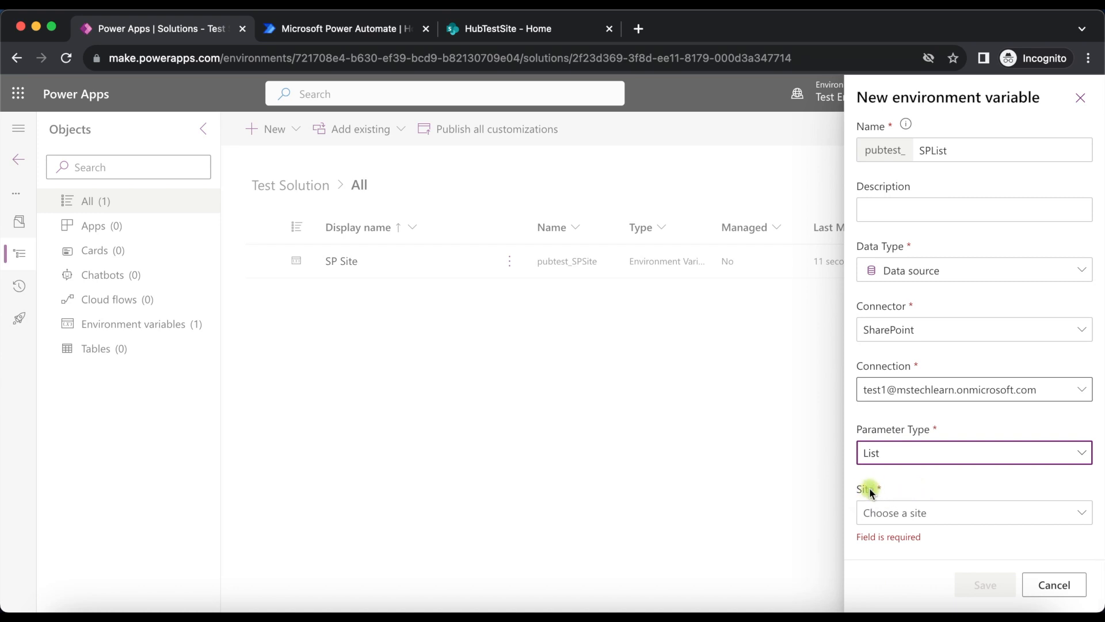
{"action": "left_click", "coordinate": [883, 511]}
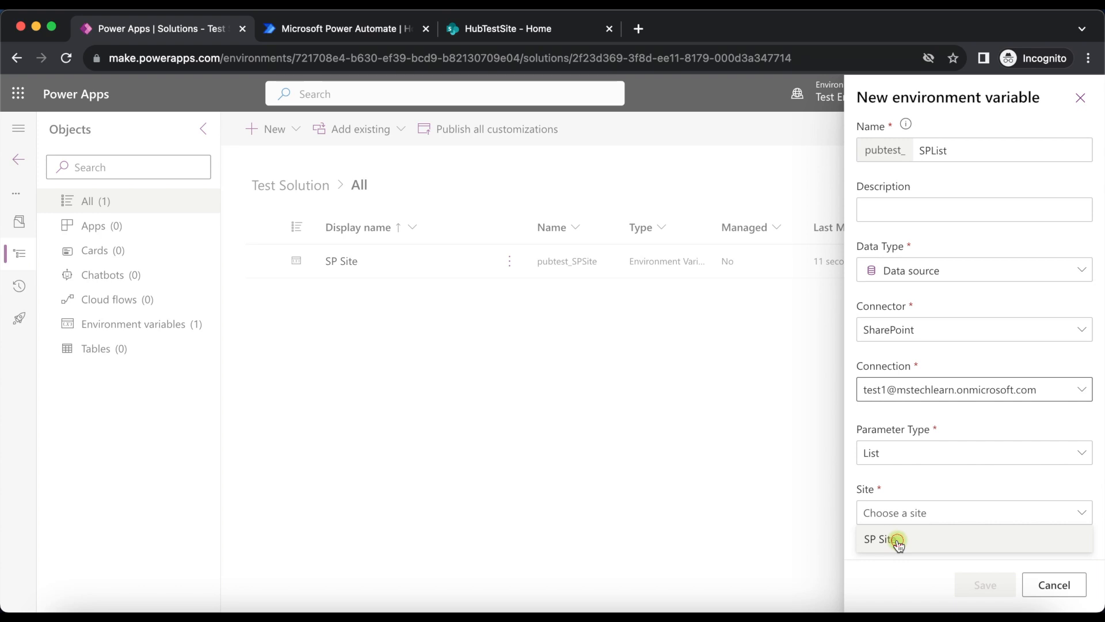
{"action": "left_click", "coordinate": [881, 539]}
Step: Add Documents as the SP List variable's current list value and save the variable
{"action": "scroll", "coordinate": [918, 451], "scroll_direction": "down", "scroll_amount": 3}
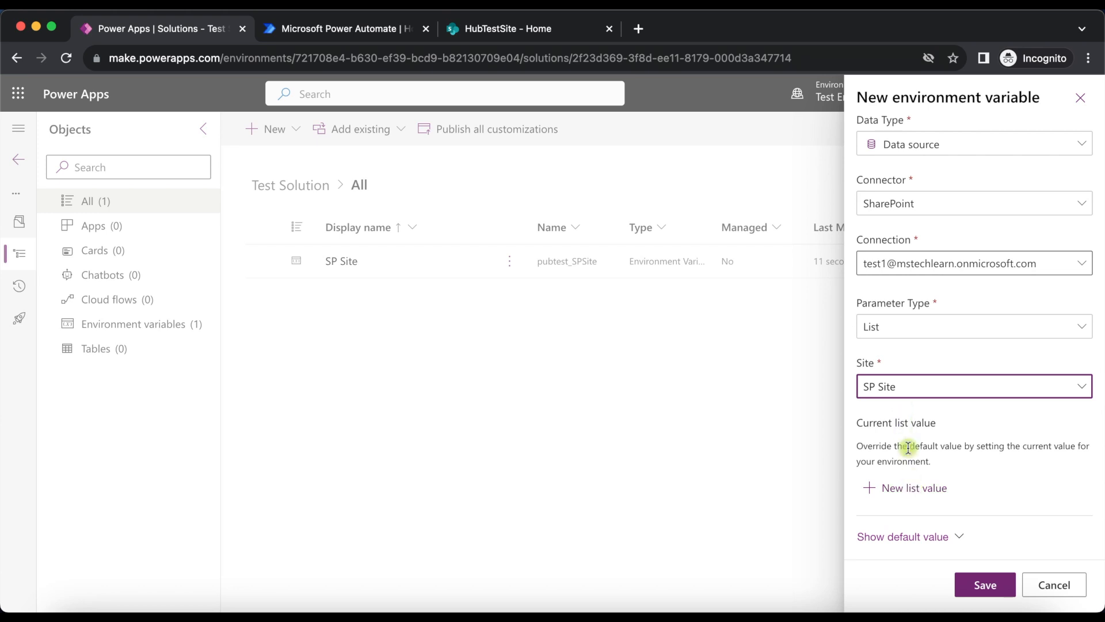
{"action": "left_click", "coordinate": [904, 494]}
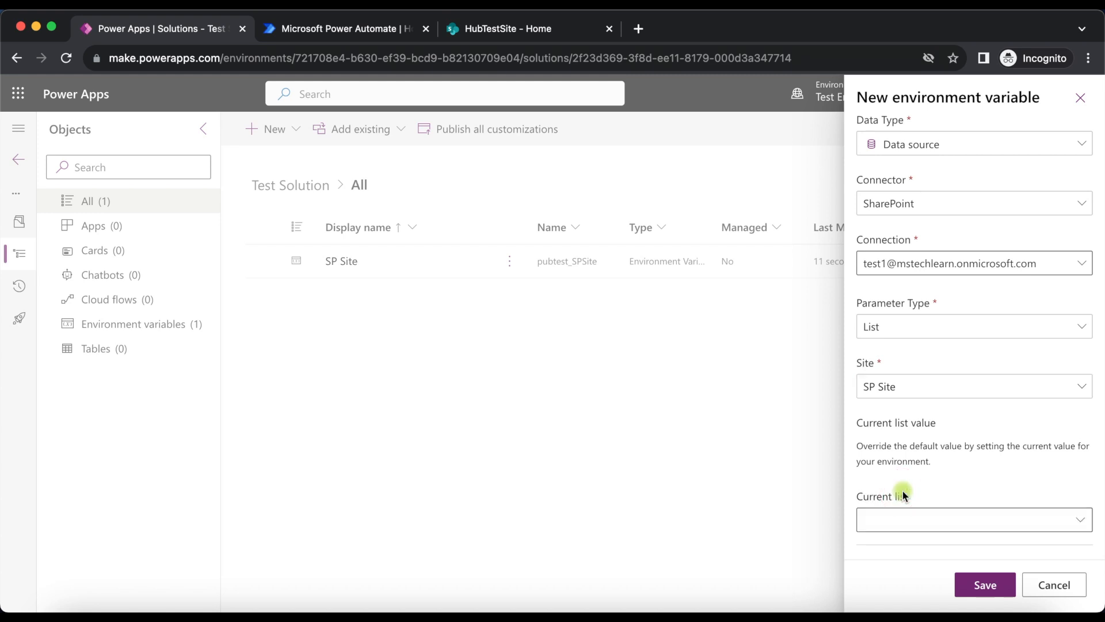
{"action": "left_click", "coordinate": [909, 523]}
{"action": "left_click", "coordinate": [1081, 519]}
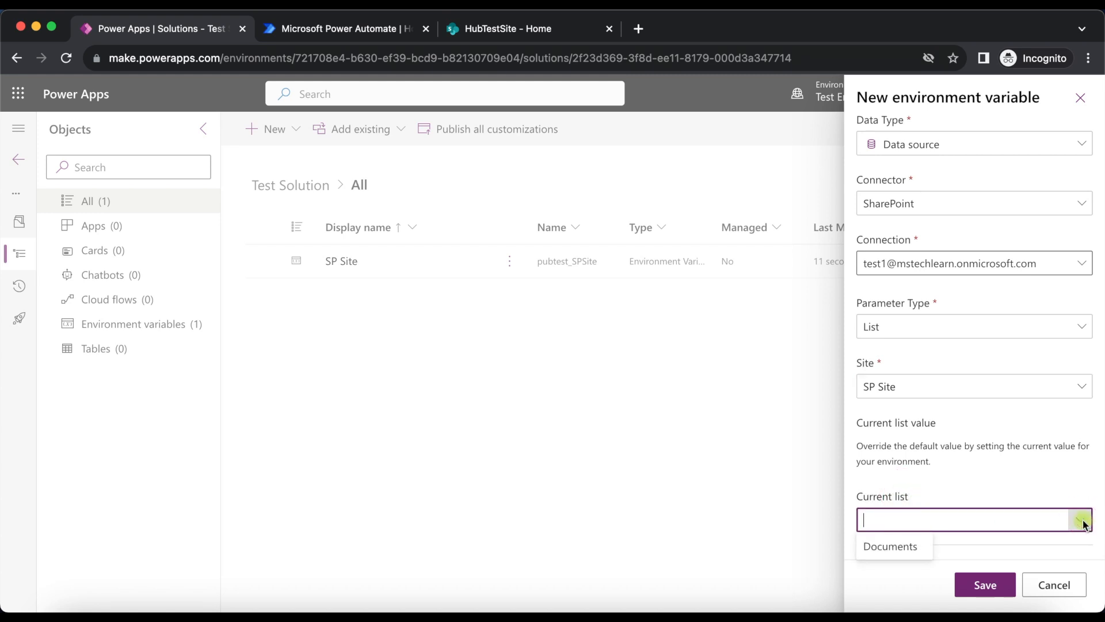
{"action": "left_click", "coordinate": [893, 550]}
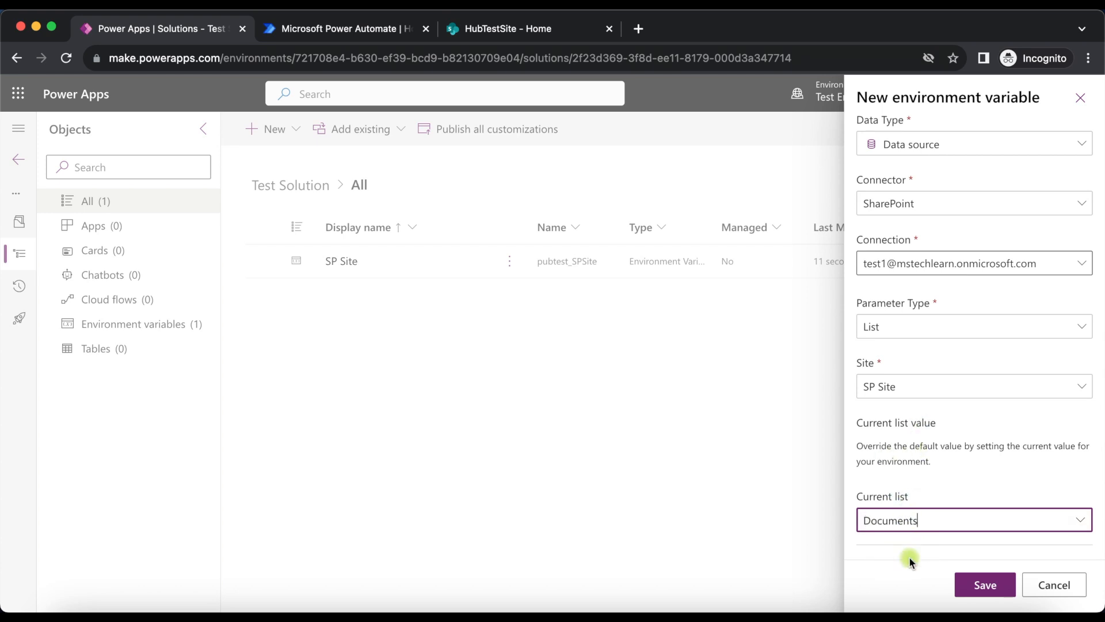
{"action": "left_click", "coordinate": [980, 581]}
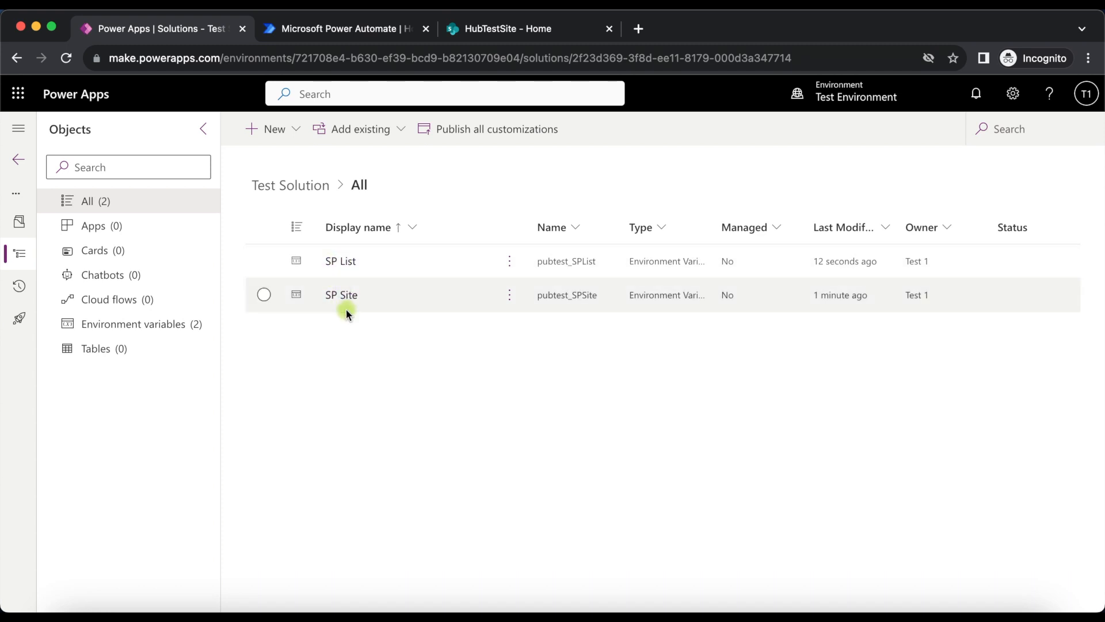
Step: Create a blank tablet-format canvas app named "Test app" in Test Solution and skip the welcome dialog
{"action": "left_click", "coordinate": [290, 135]}
{"action": "mouse_move", "coordinate": [284, 154]}
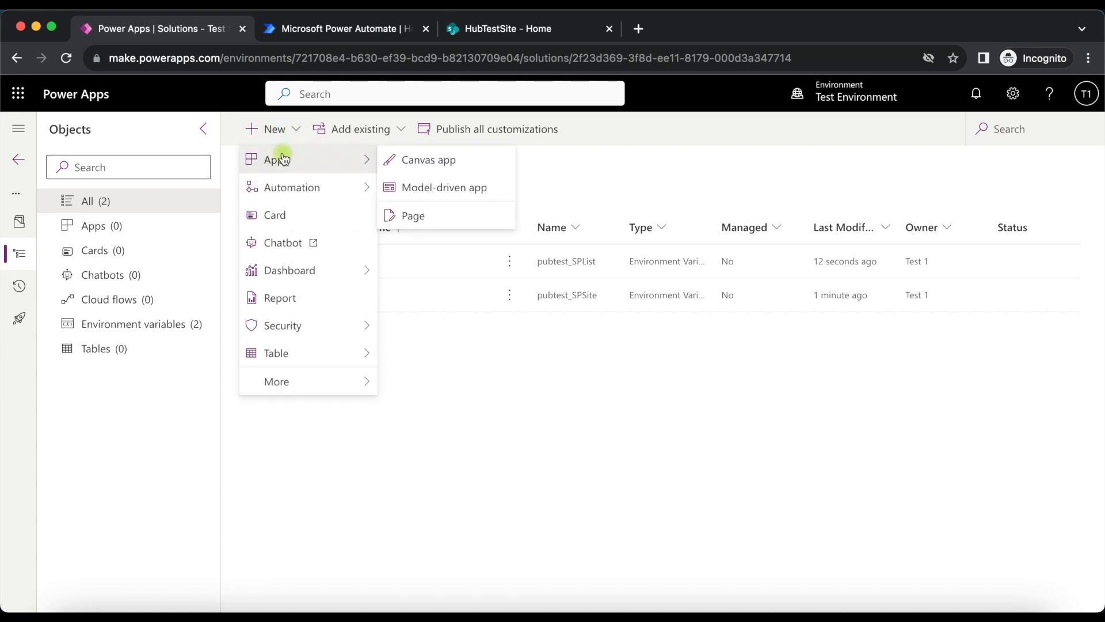
{"action": "left_click", "coordinate": [449, 162]}
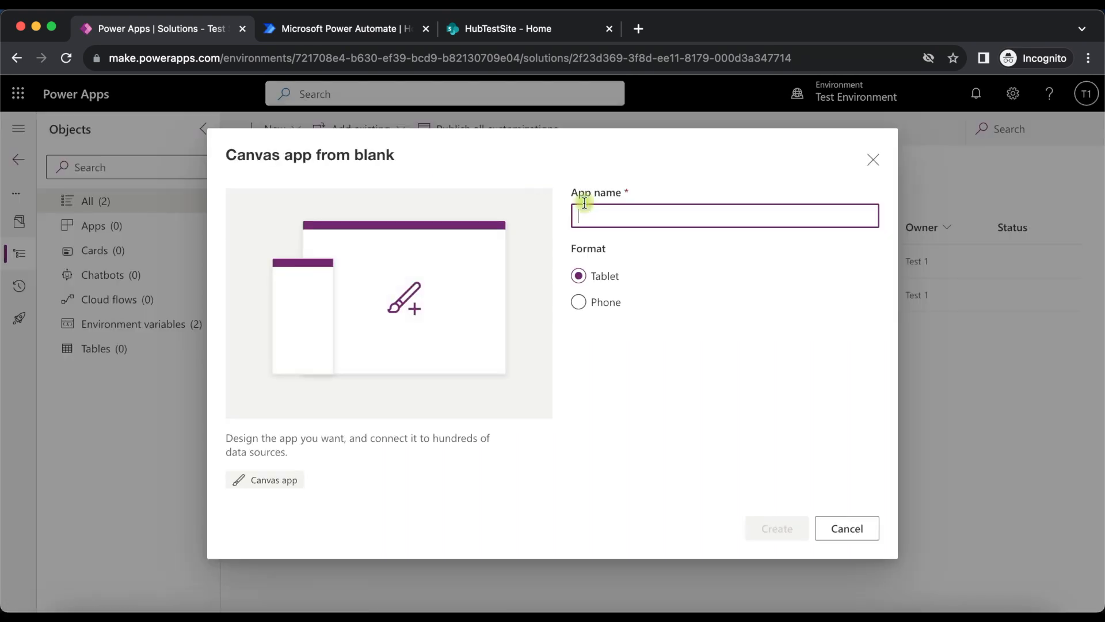
{"action": "type", "text": "Test app"}
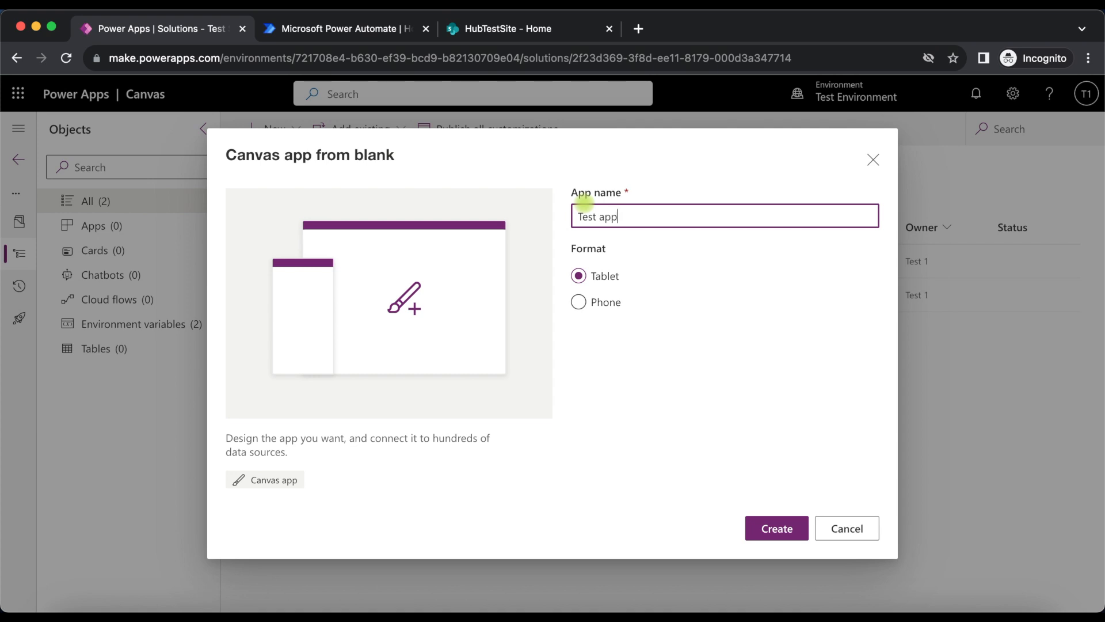
{"action": "left_click", "coordinate": [779, 529]}
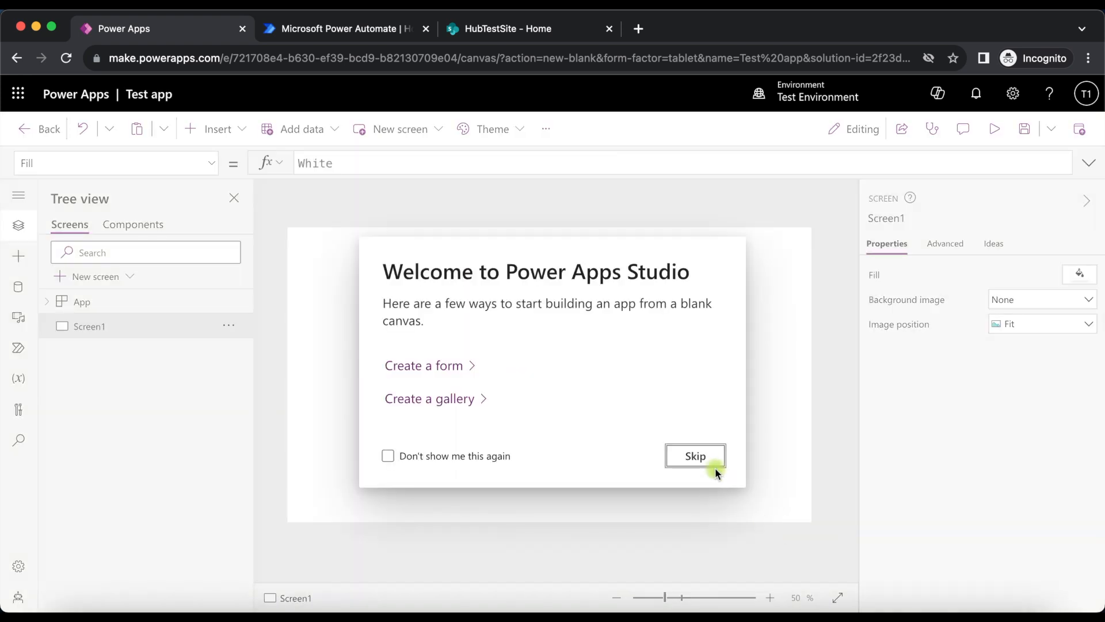
{"action": "left_click", "coordinate": [700, 456]}
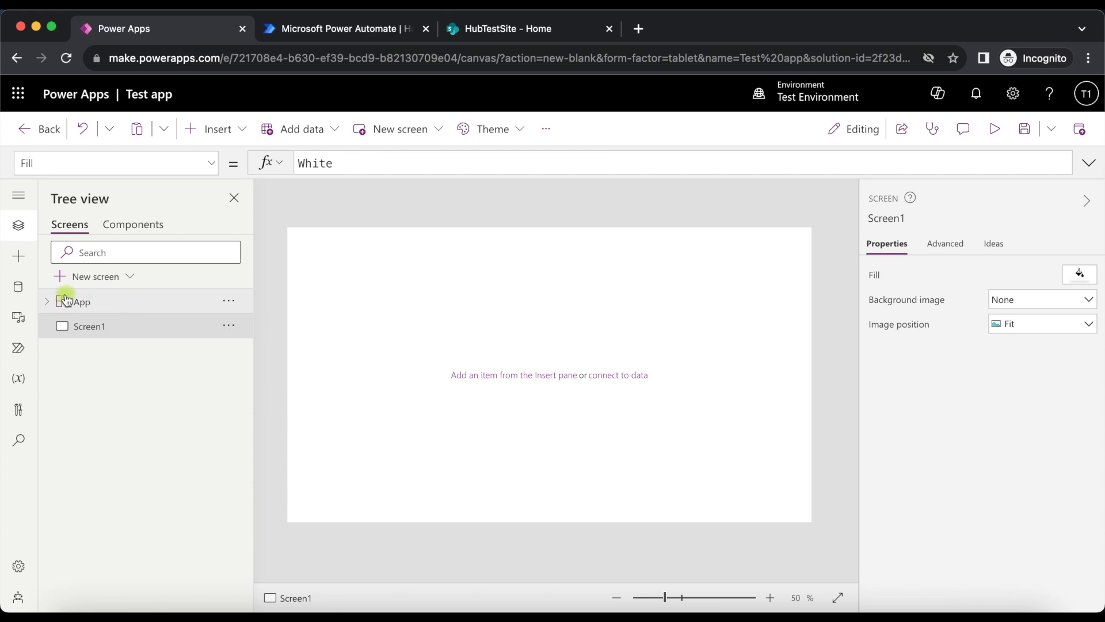
Step: Search the app's data sources for "sharepoint" and choose the SharePoint connector with an existing connection
{"action": "left_click", "coordinate": [17, 288]}
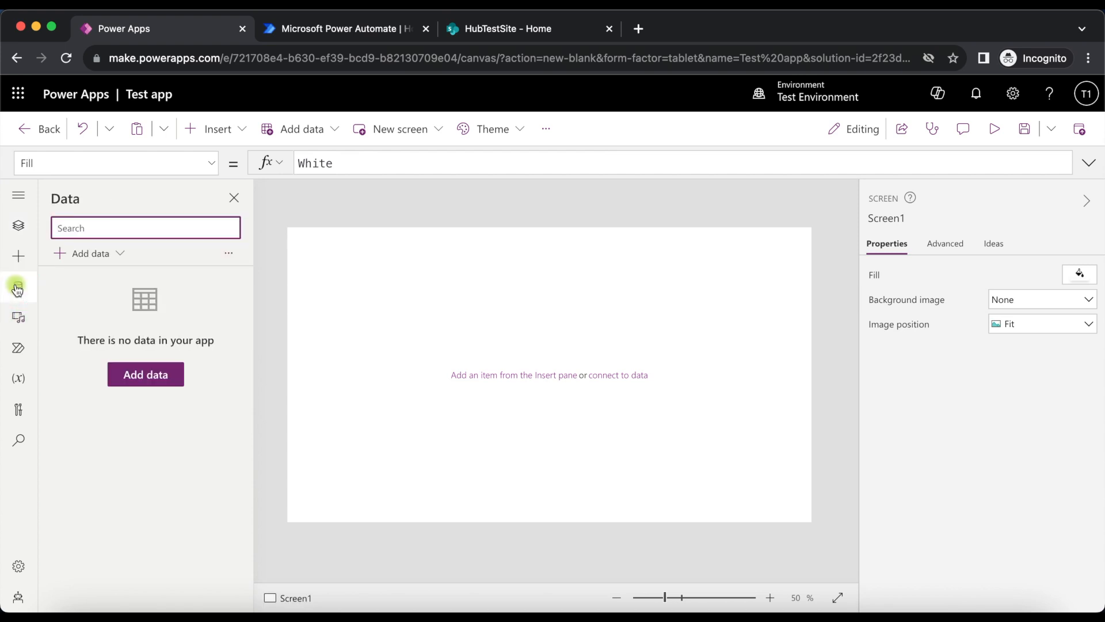
{"action": "left_click", "coordinate": [144, 377]}
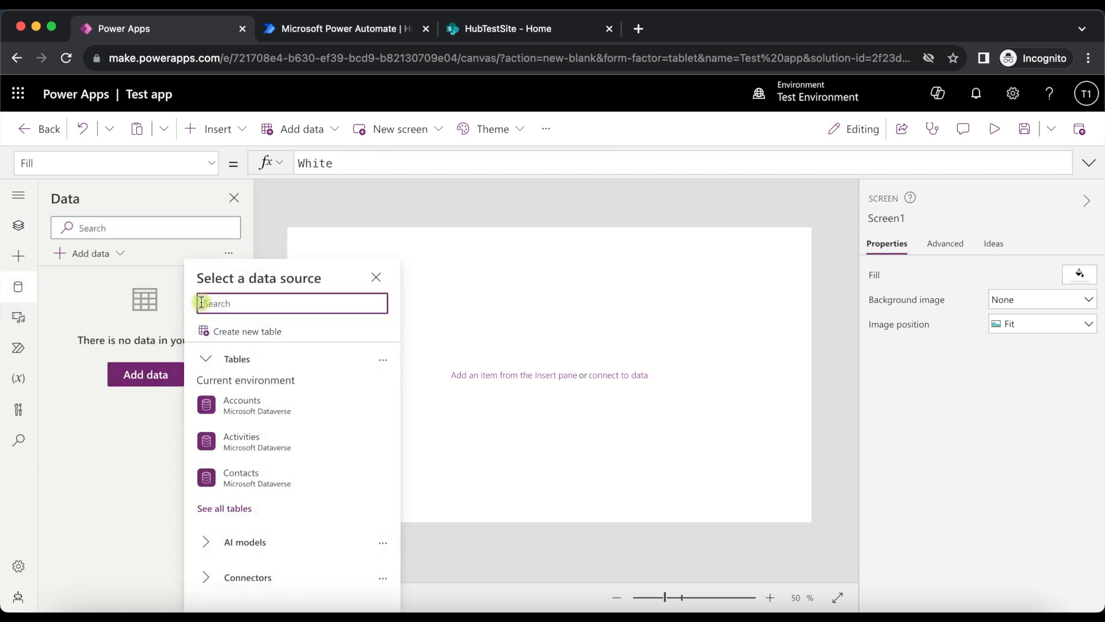
{"action": "type", "text": "sharepoint"}
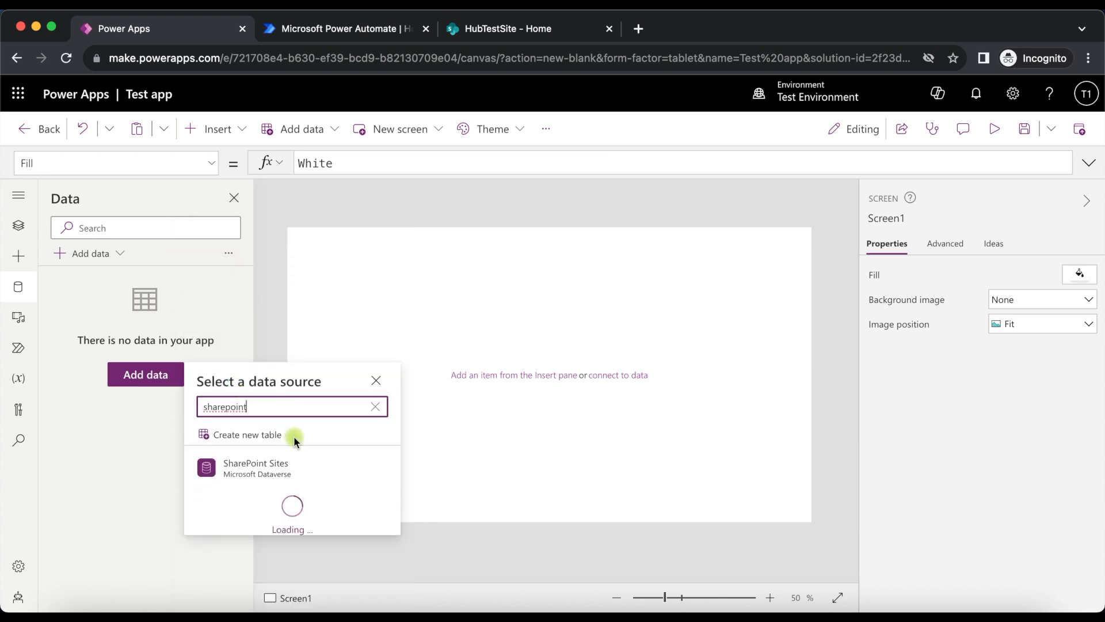
{"action": "mouse_move", "coordinate": [317, 454]}
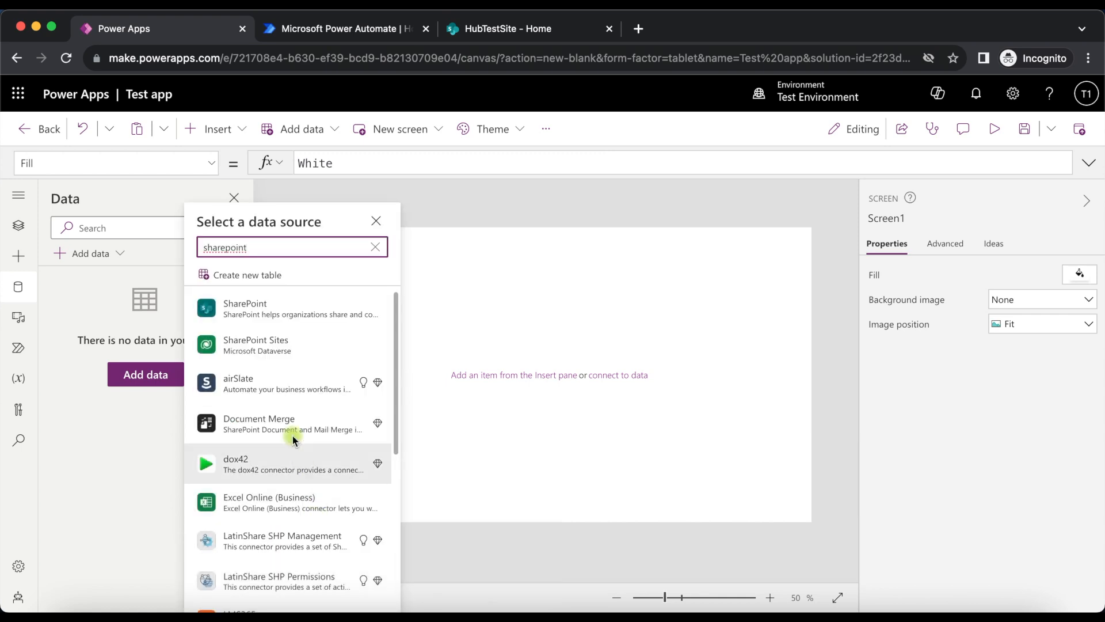
{"action": "left_click", "coordinate": [269, 320]}
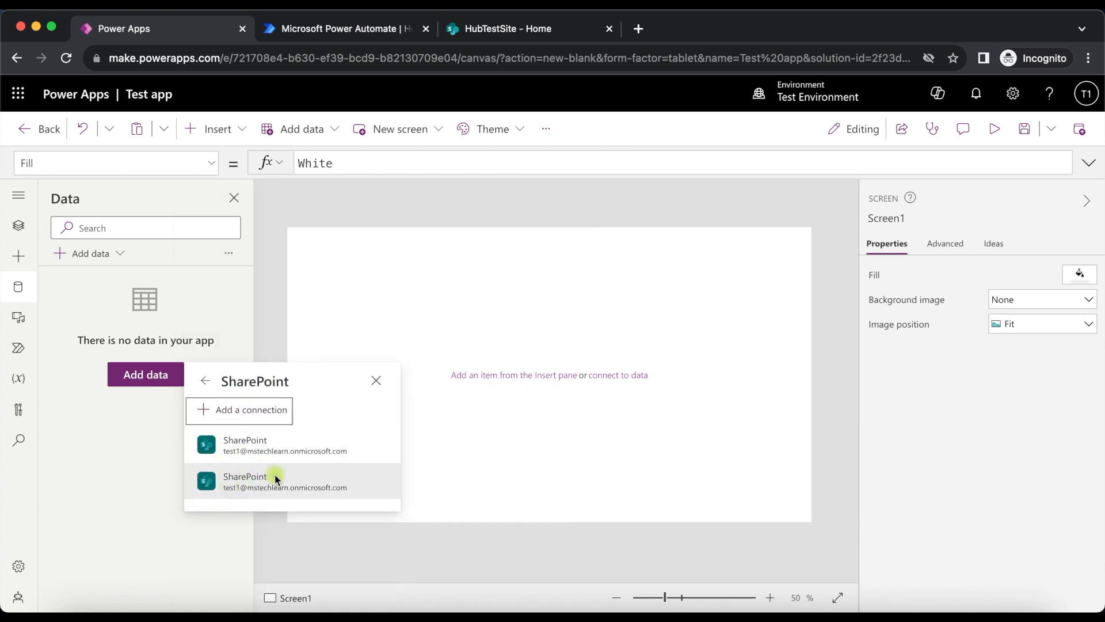
{"action": "mouse_move", "coordinate": [274, 472]}
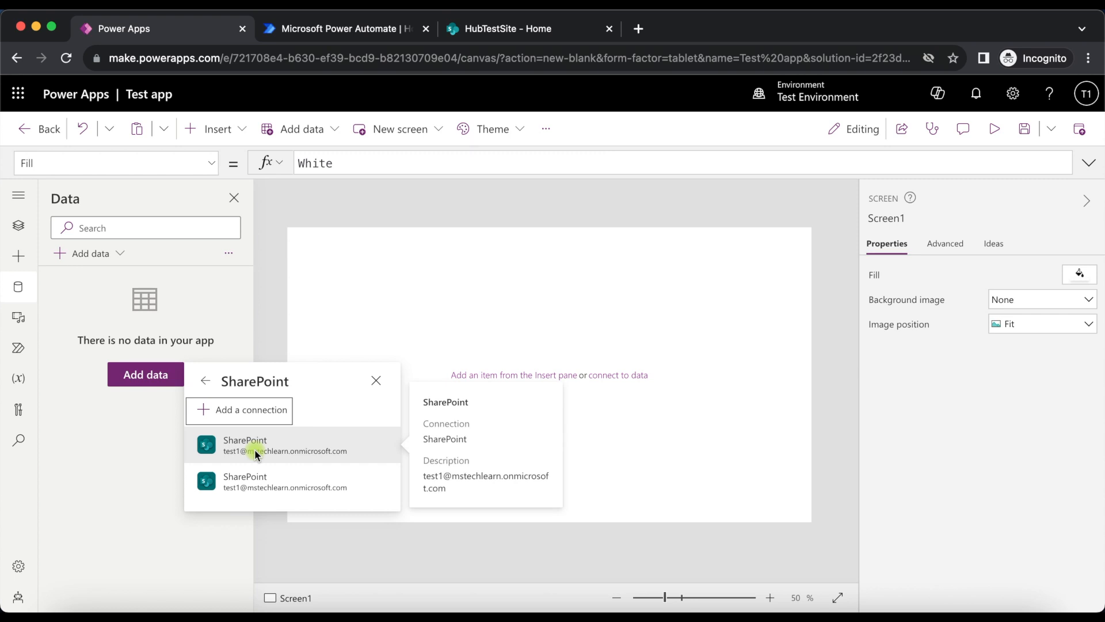
{"action": "left_click", "coordinate": [263, 463]}
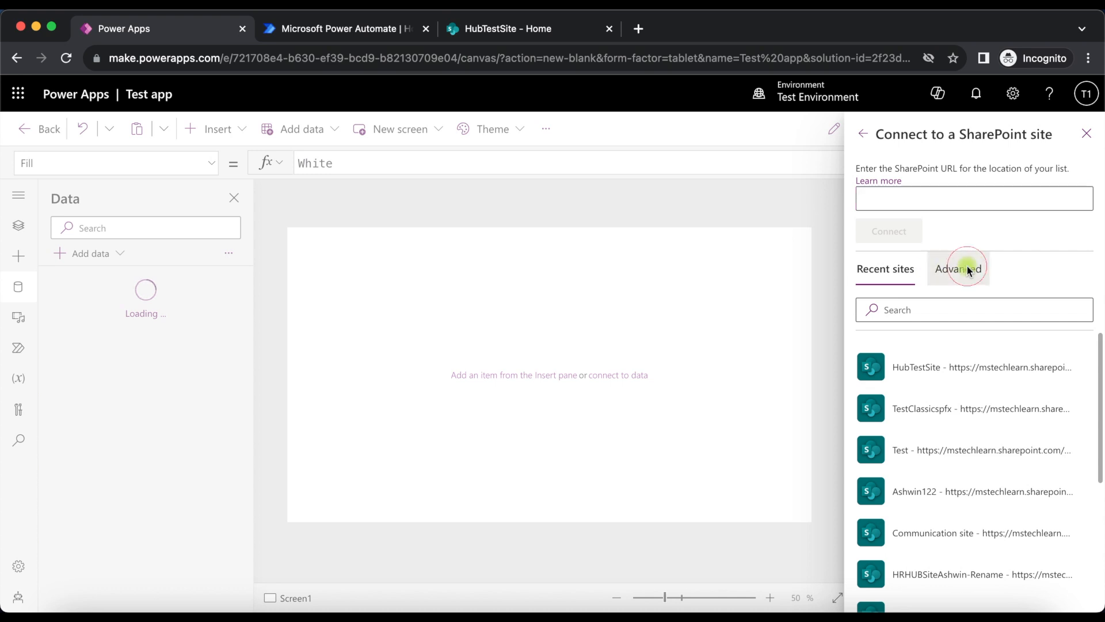
Step: Connect the app to its SharePoint data through the SP Site and SP List environment variables
{"action": "left_click", "coordinate": [969, 269]}
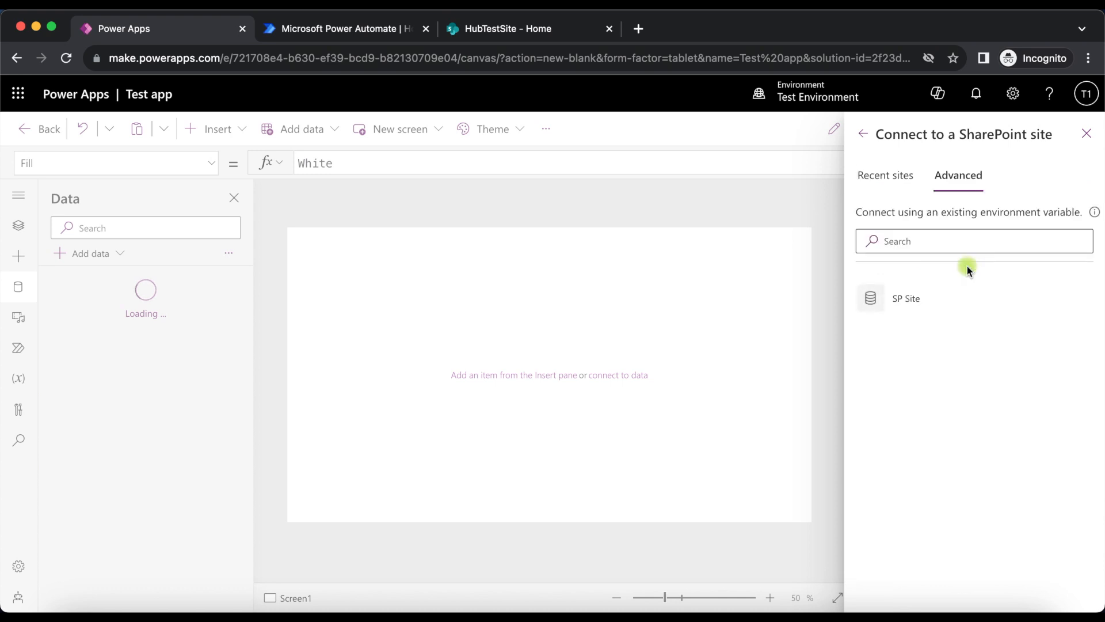
{"action": "left_click", "coordinate": [903, 297]}
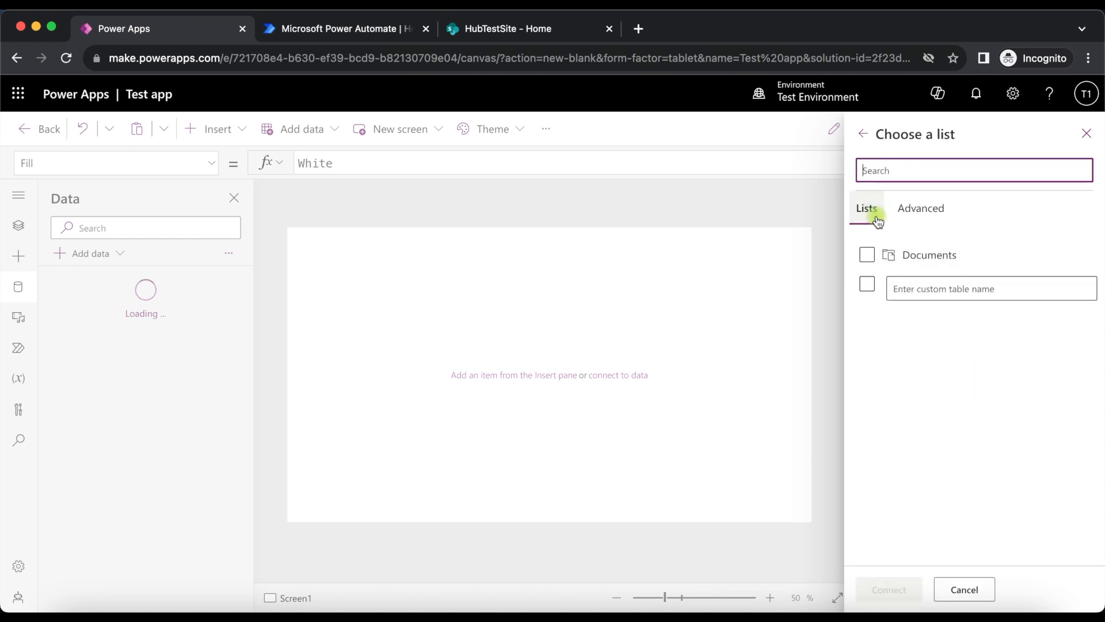
{"action": "left_click", "coordinate": [881, 255]}
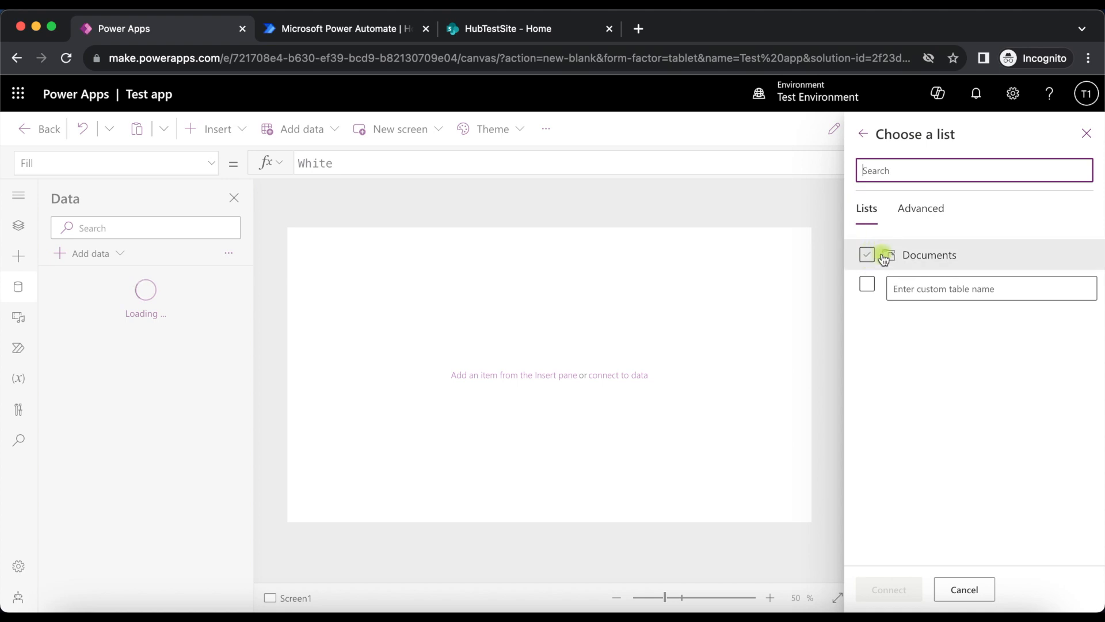
{"action": "left_click", "coordinate": [921, 217]}
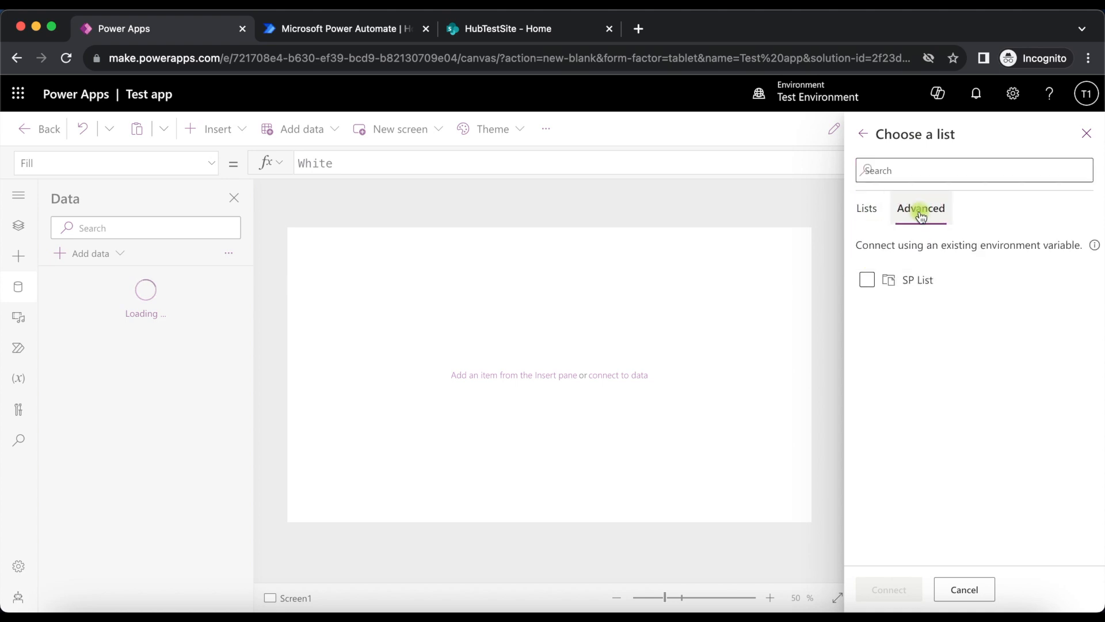
{"action": "left_click", "coordinate": [867, 282]}
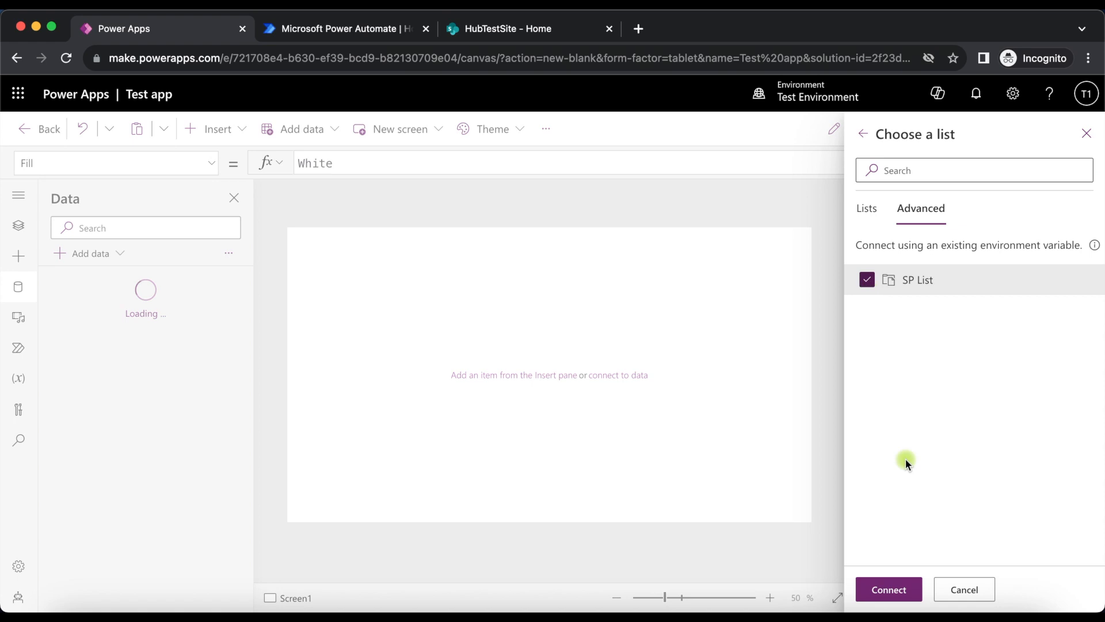
{"action": "left_click", "coordinate": [885, 581]}
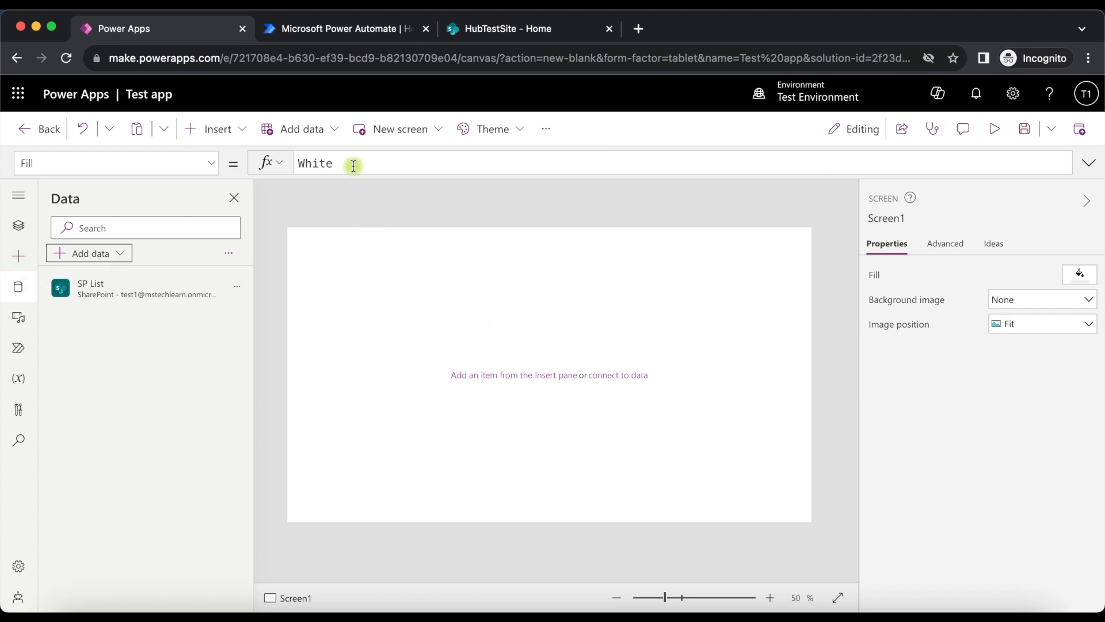
Step: Insert a vertical gallery on Screen1 and use SP List as its data source
{"action": "left_click", "coordinate": [338, 139]}
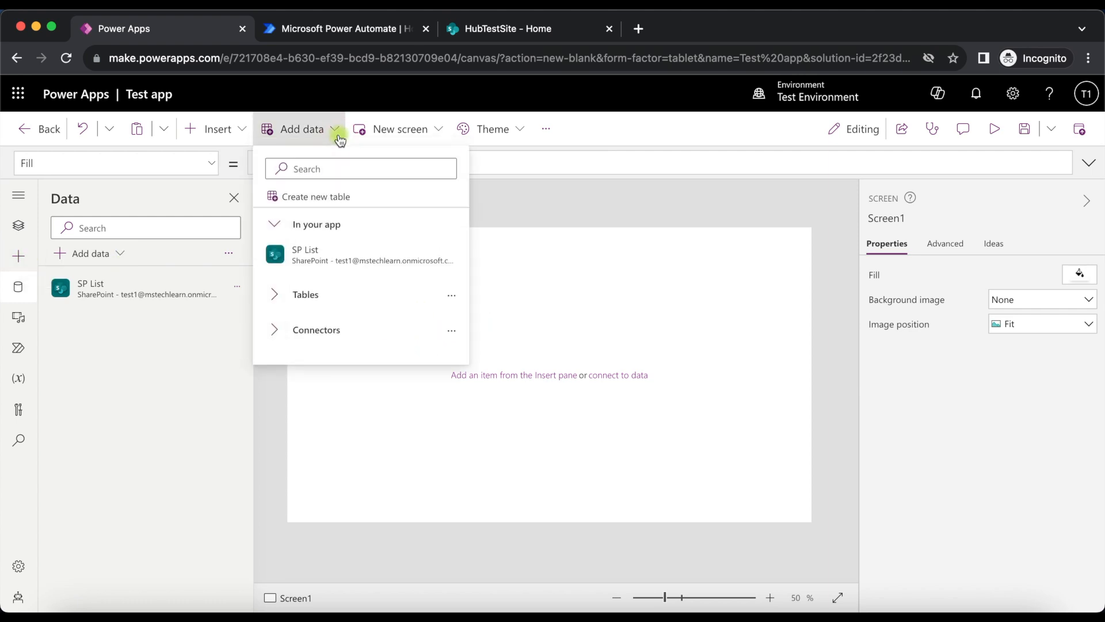
{"action": "left_click", "coordinate": [240, 132]}
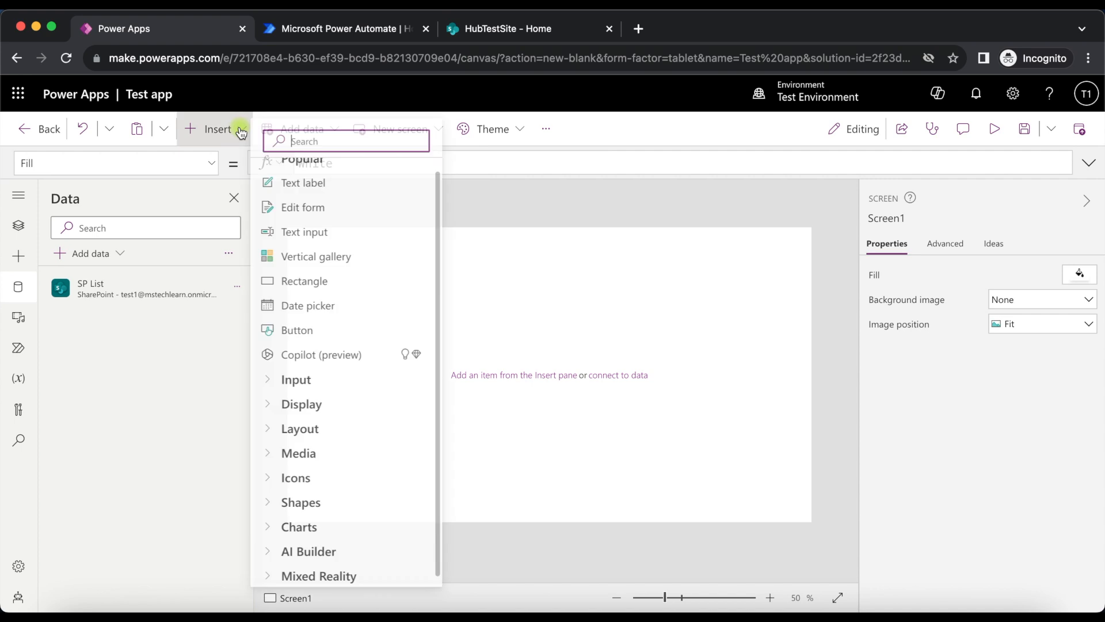
{"action": "left_click", "coordinate": [314, 258]}
{"action": "left_click", "coordinate": [508, 357]}
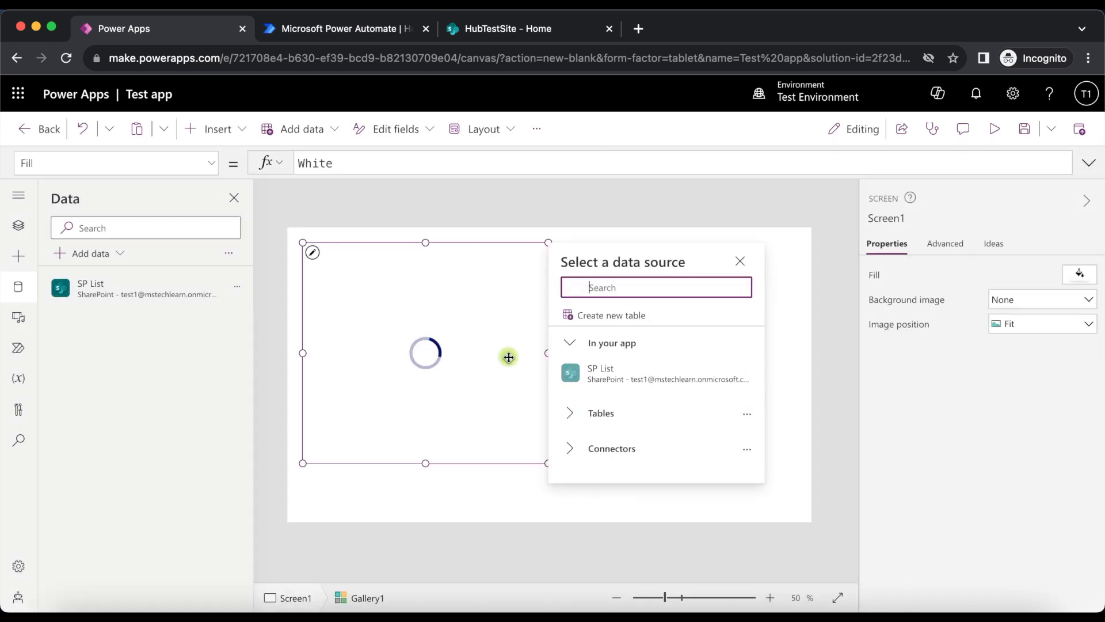
{"action": "left_click", "coordinate": [619, 374]}
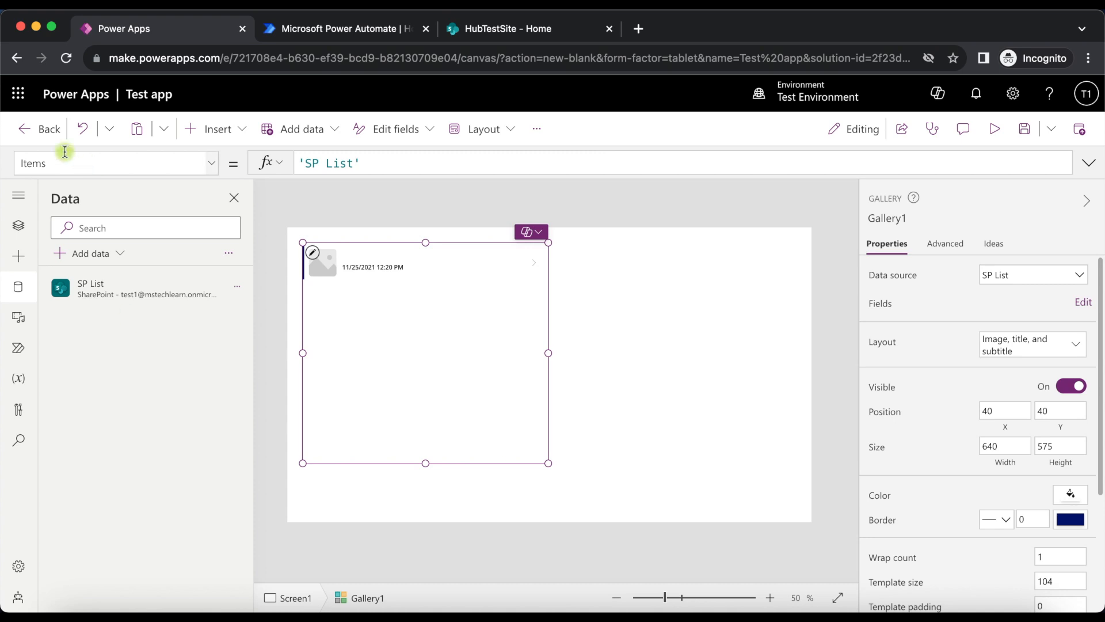
Step: Leave the canvas app without saving its changes and return to Test Solution
{"action": "left_click", "coordinate": [39, 136]}
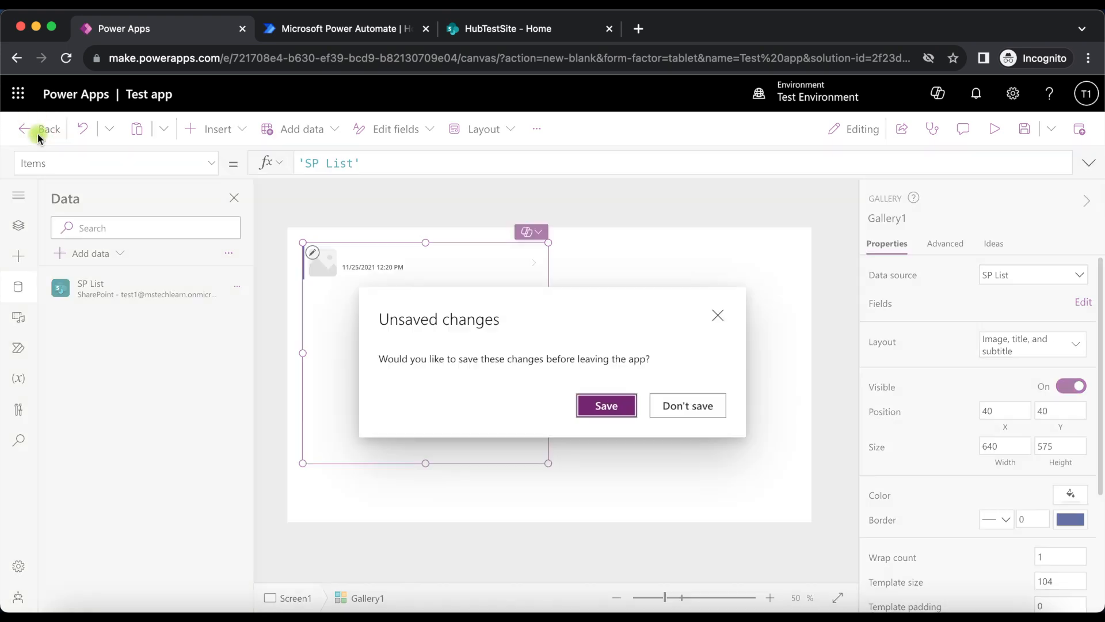
{"action": "left_click", "coordinate": [707, 414]}
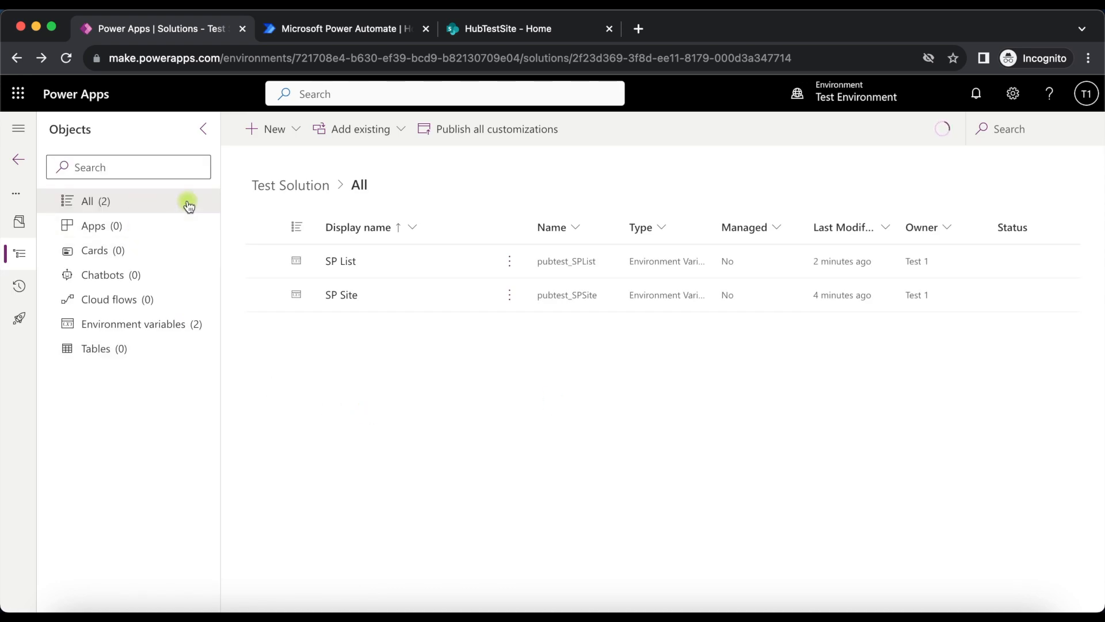
Step: Create an instant cloud flow named Test Flow in the solution with the Manually trigger a flow trigger
{"action": "left_click", "coordinate": [299, 141]}
{"action": "mouse_move", "coordinate": [301, 194]}
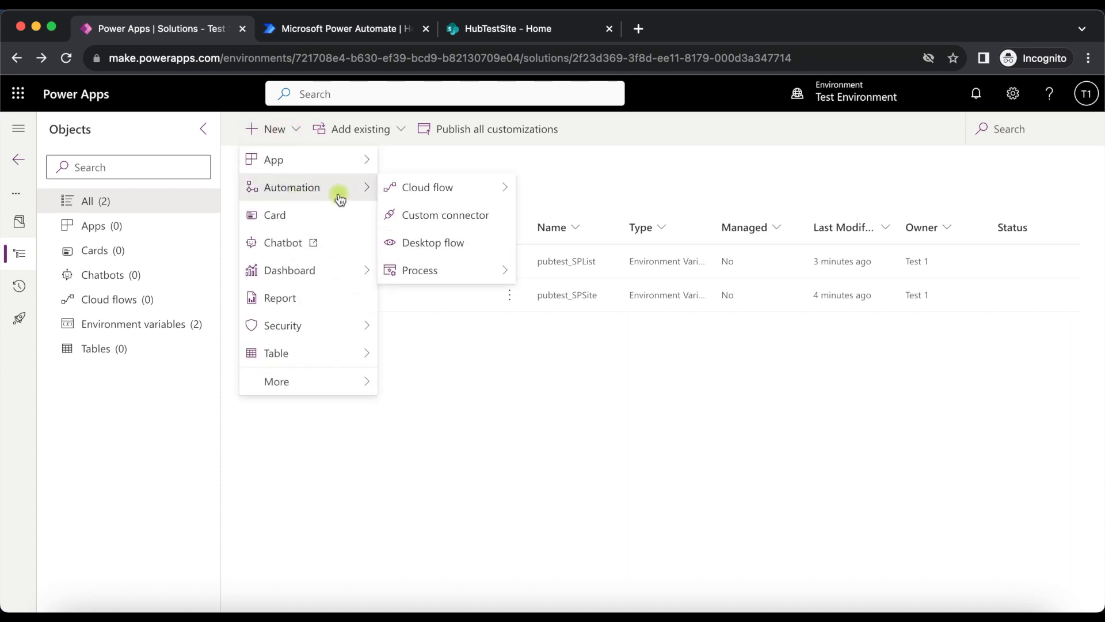
{"action": "mouse_move", "coordinate": [434, 188]}
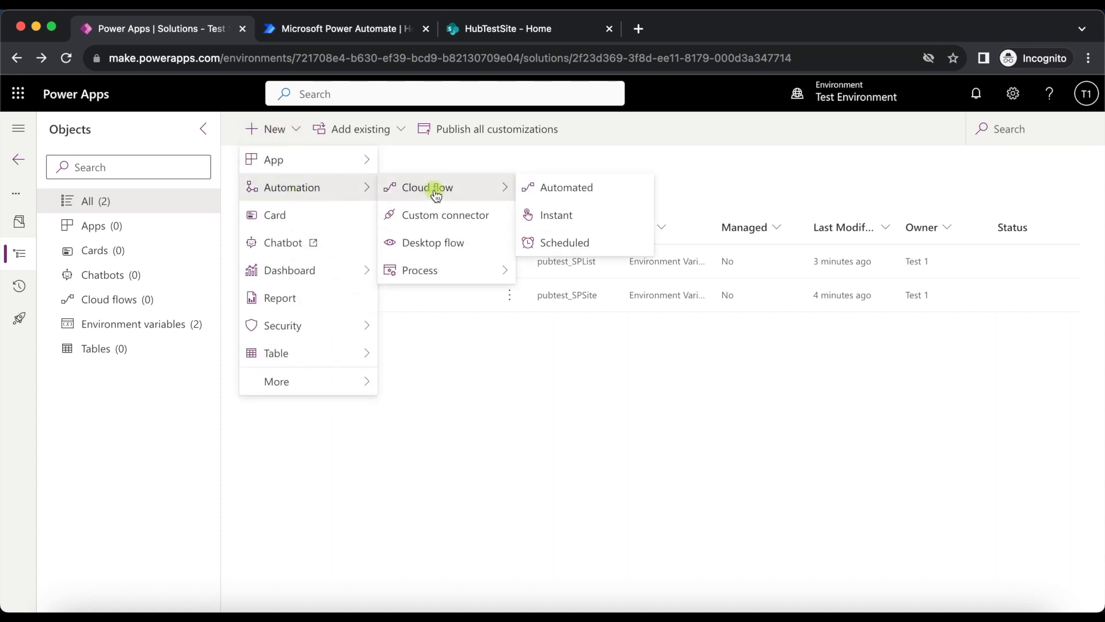
{"action": "left_click", "coordinate": [557, 216]}
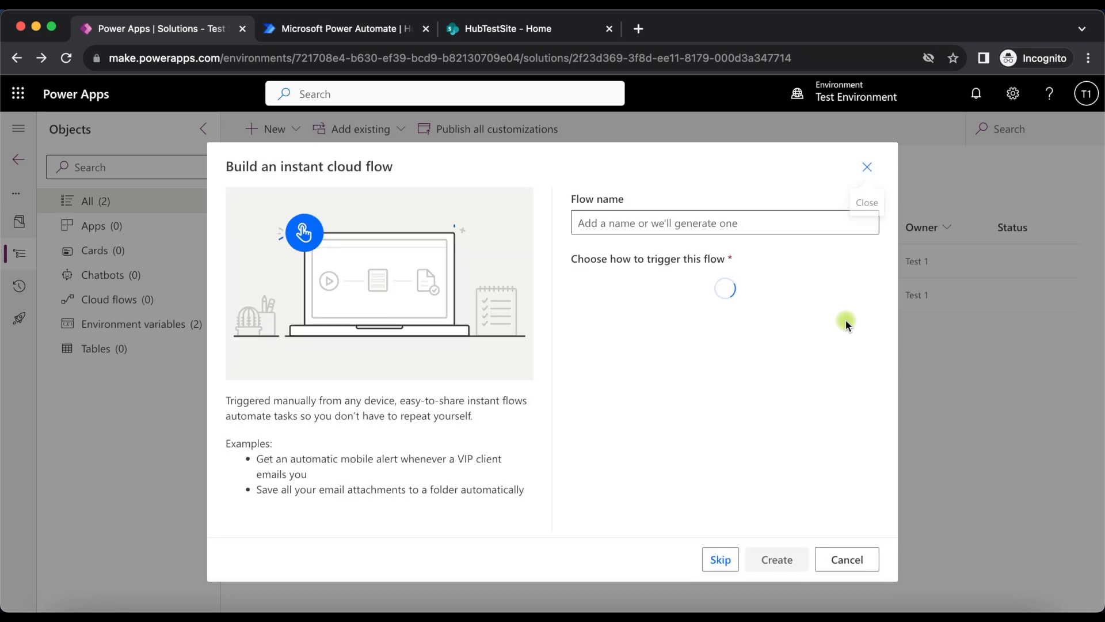
{"action": "left_click", "coordinate": [661, 291]}
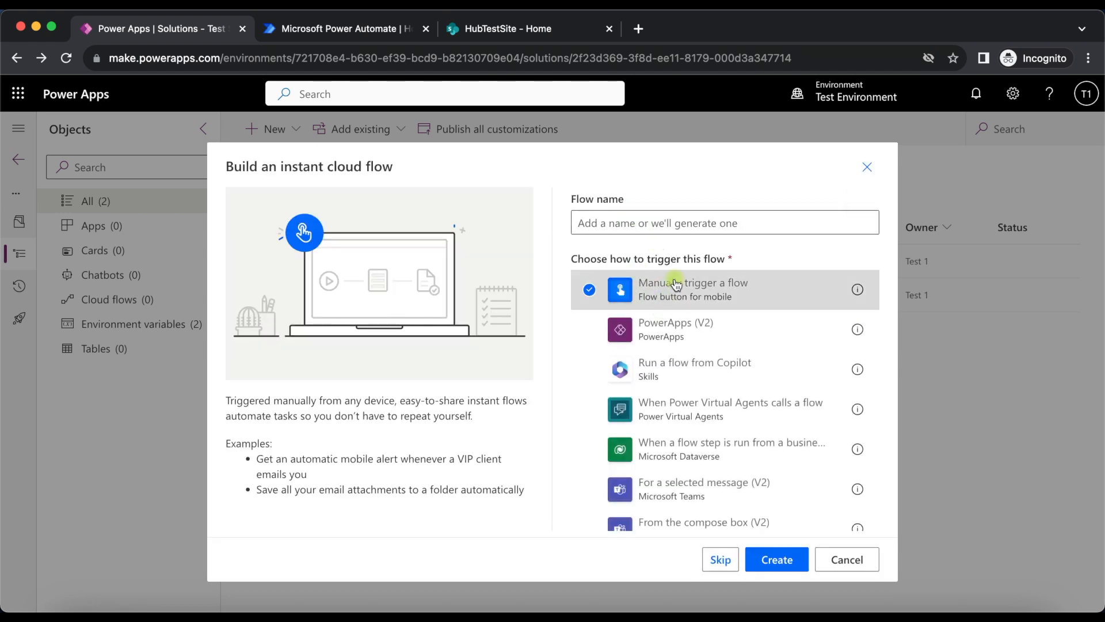
{"action": "left_click", "coordinate": [650, 226]}
{"action": "type", "text": "Test Flow"}
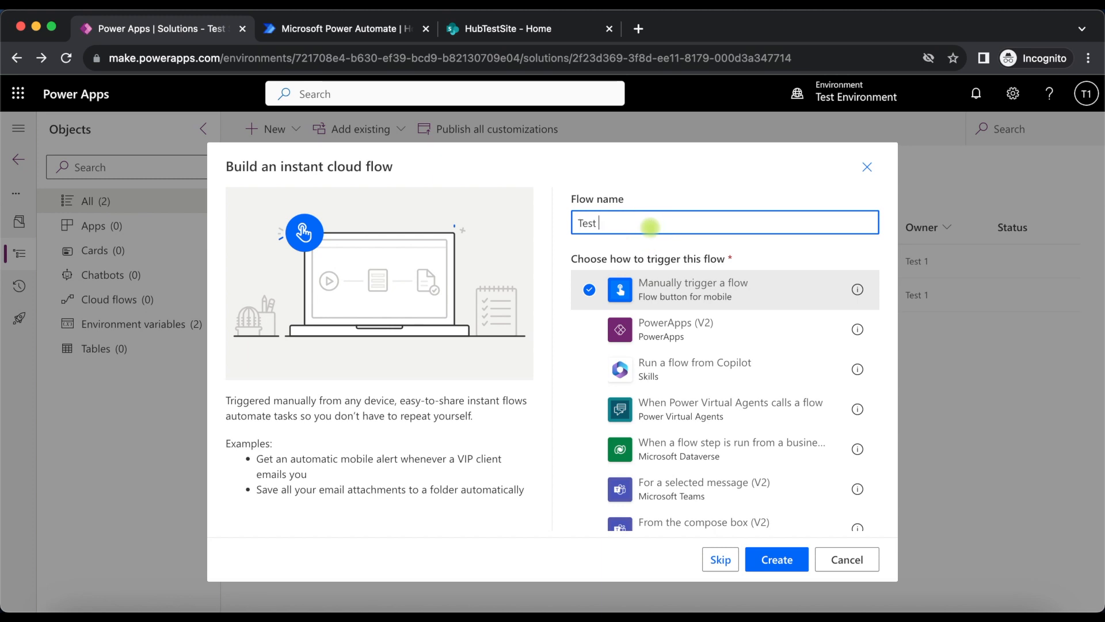
{"action": "left_click", "coordinate": [780, 559]}
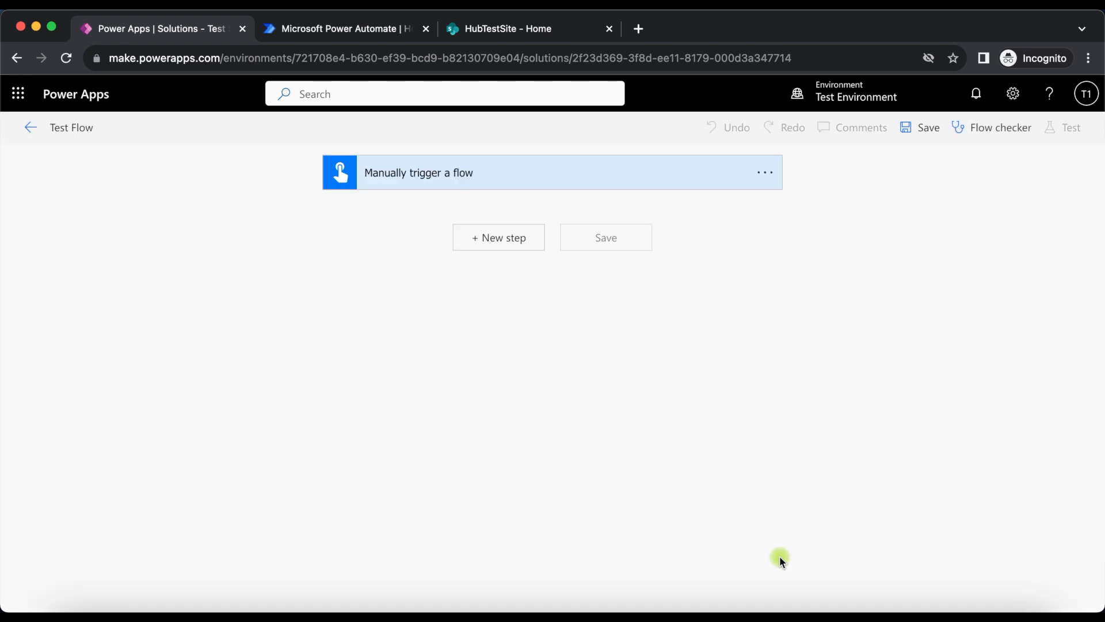
Step: Add the SharePoint Get items action after the manual trigger, searching the operations for "get items"
{"action": "left_click", "coordinate": [497, 247]}
{"action": "left_click", "coordinate": [425, 277]}
{"action": "type", "text": "g"}
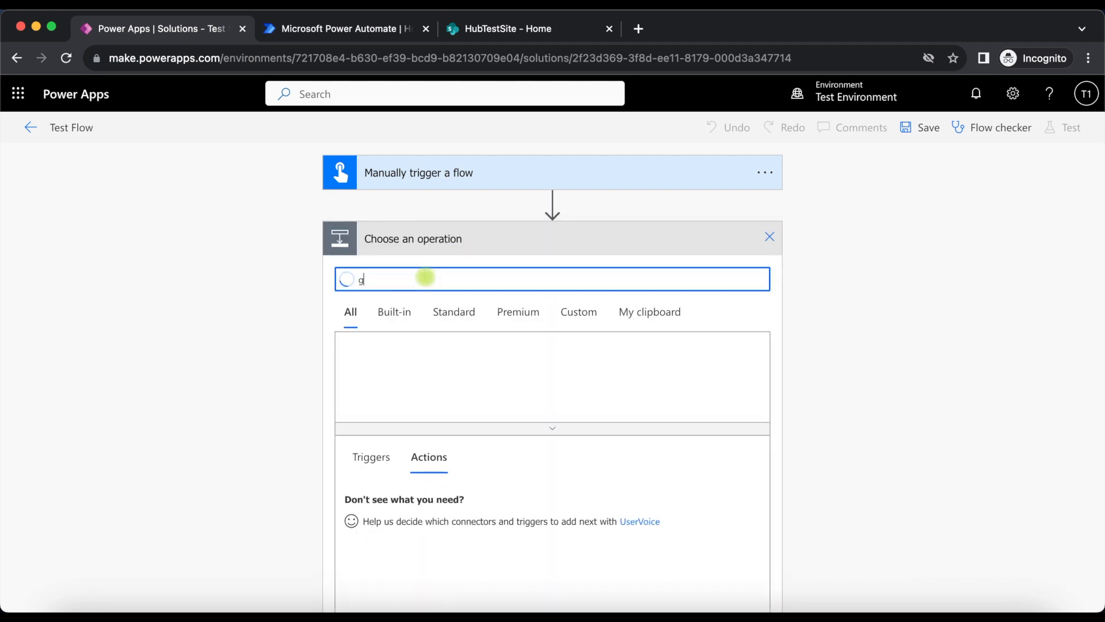
{"action": "type", "text": "et items"}
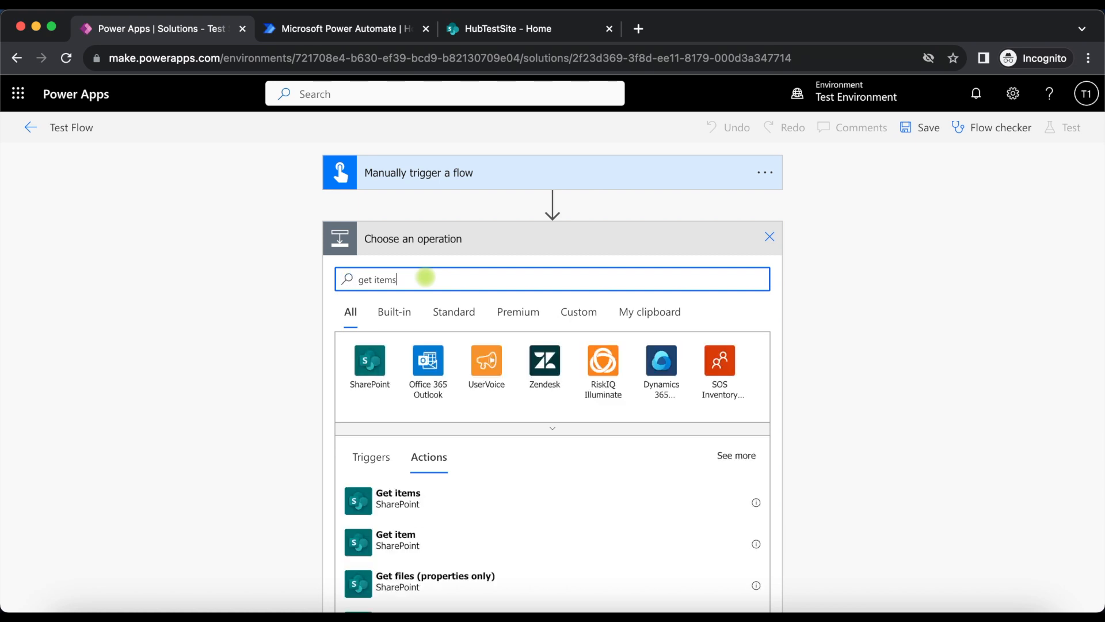
{"action": "left_click", "coordinate": [399, 503]}
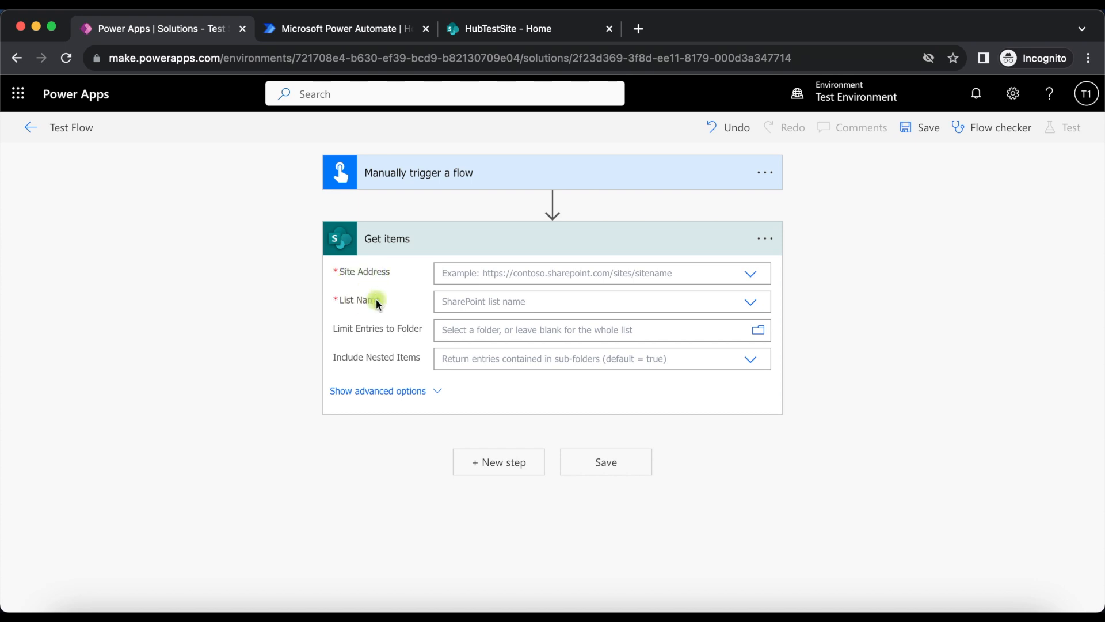
Step: Set the Site Address of Get items to a custom value using the SP Site environment variable
{"action": "left_click", "coordinate": [476, 273]}
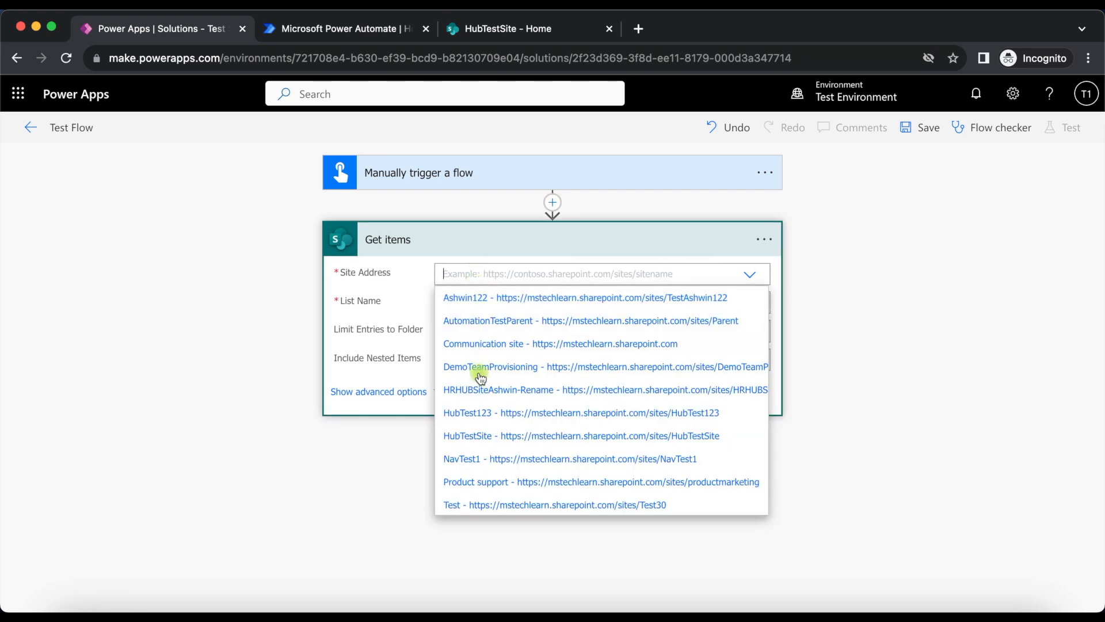
{"action": "scroll", "coordinate": [485, 454], "scroll_direction": "down", "scroll_amount": 2}
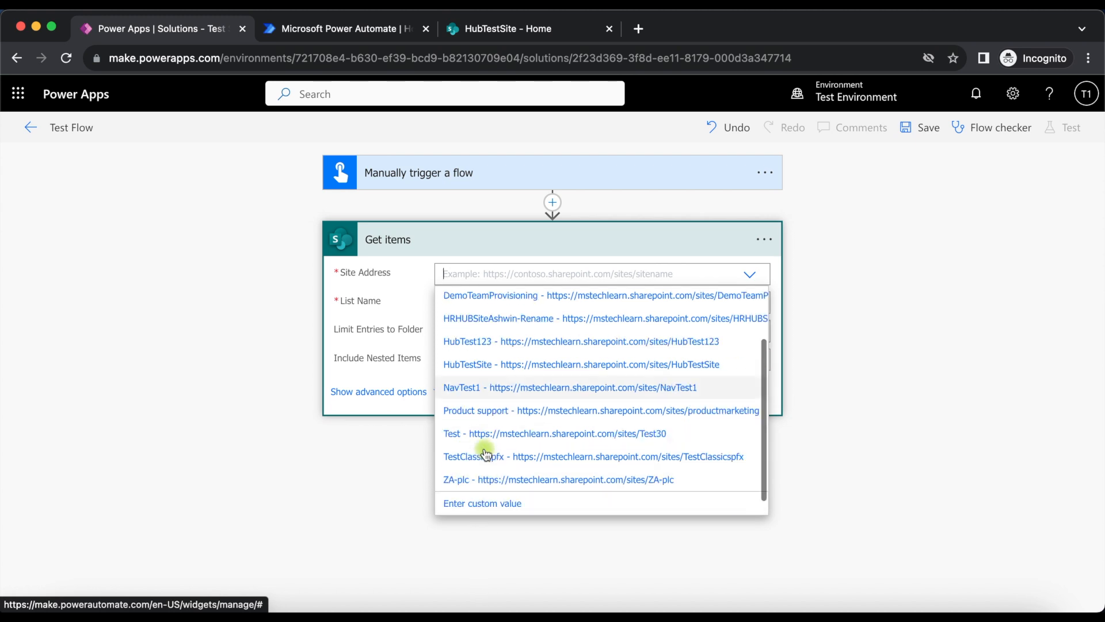
{"action": "left_click", "coordinate": [471, 504]}
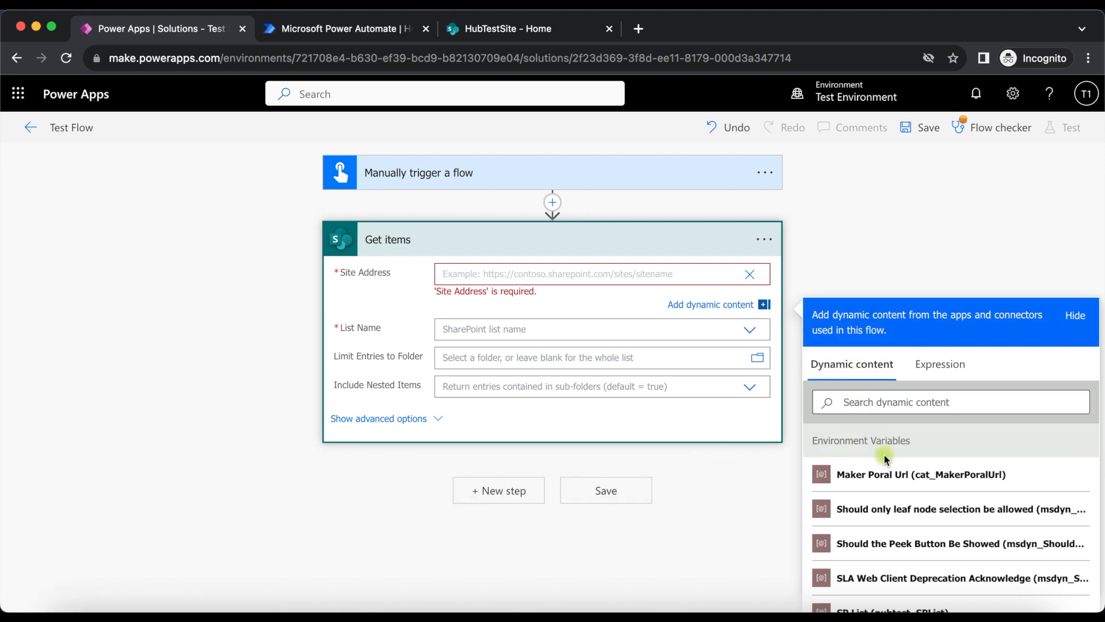
{"action": "scroll", "coordinate": [889, 489], "scroll_direction": "down", "scroll_amount": 1}
{"action": "scroll", "coordinate": [889, 491], "scroll_direction": "down", "scroll_amount": 1}
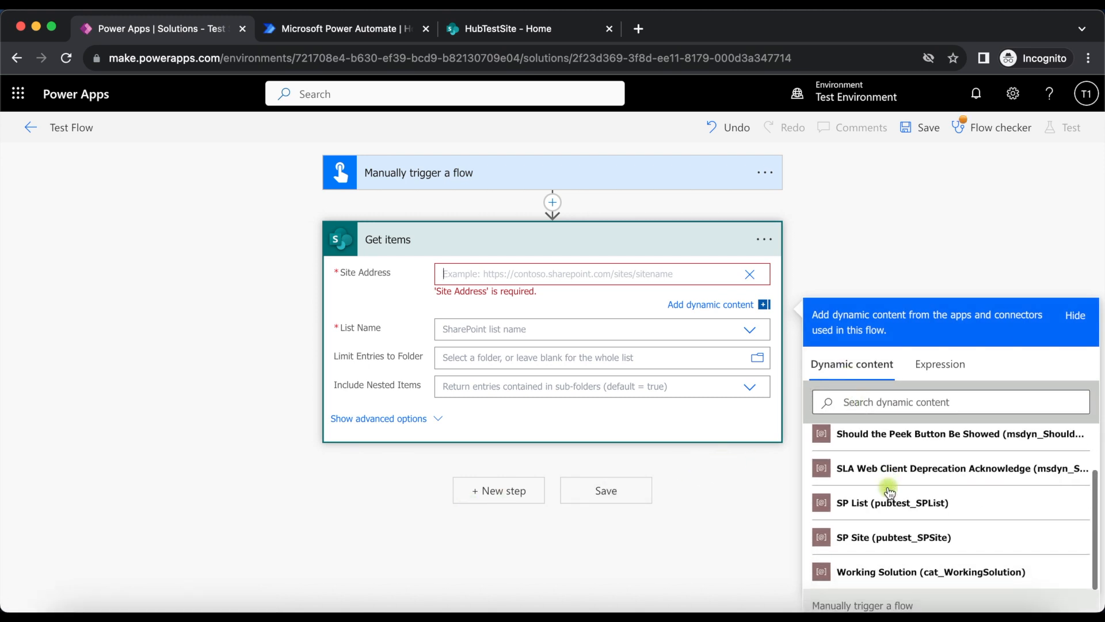
{"action": "left_click", "coordinate": [861, 544]}
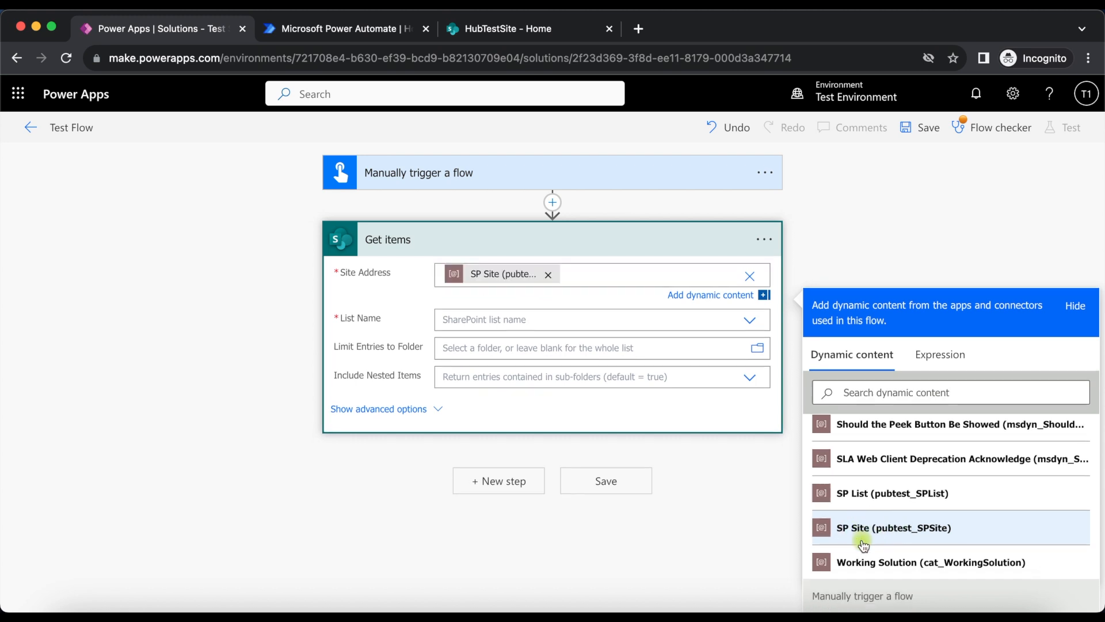
Step: Set the List Name of Get items to a custom value using the SP List environment variable
{"action": "left_click", "coordinate": [506, 318]}
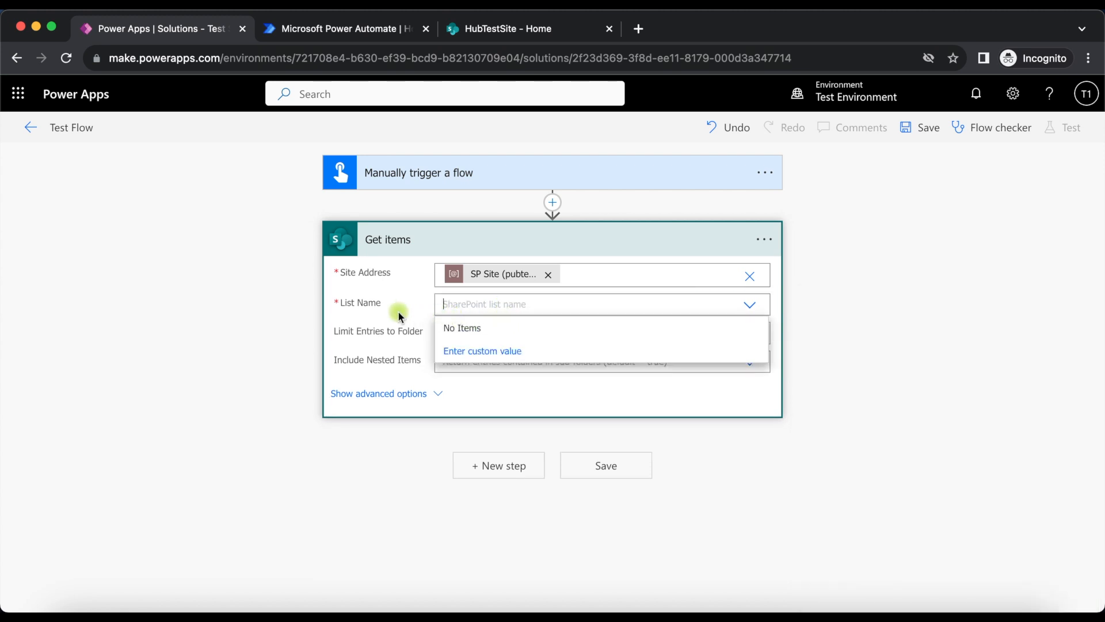
{"action": "left_click", "coordinate": [472, 355]}
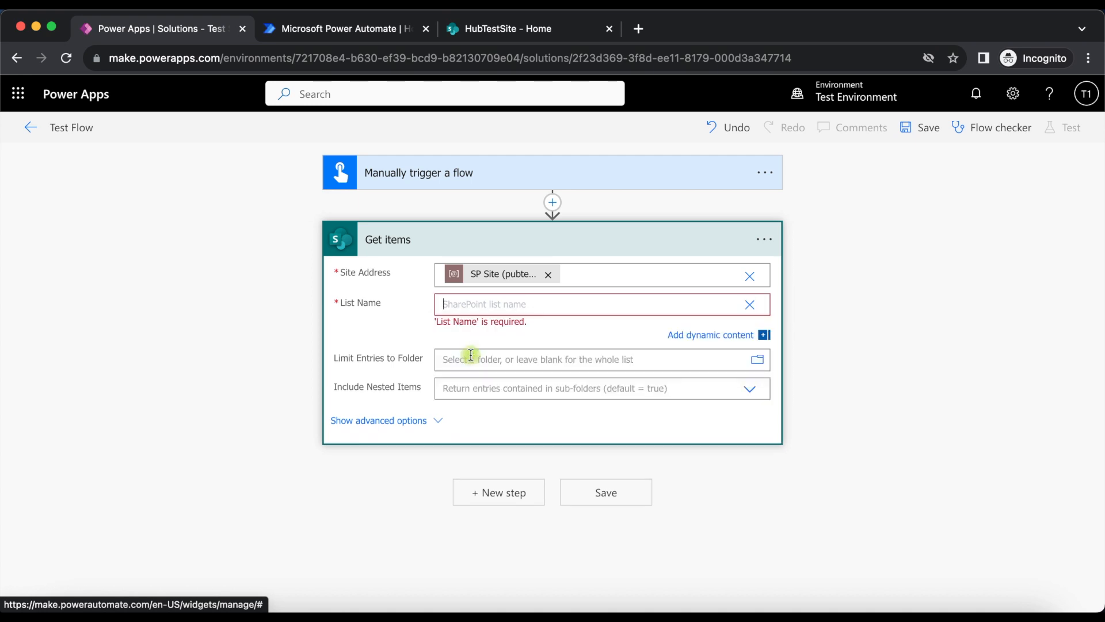
{"action": "scroll", "coordinate": [874, 512], "scroll_direction": "down", "scroll_amount": 3}
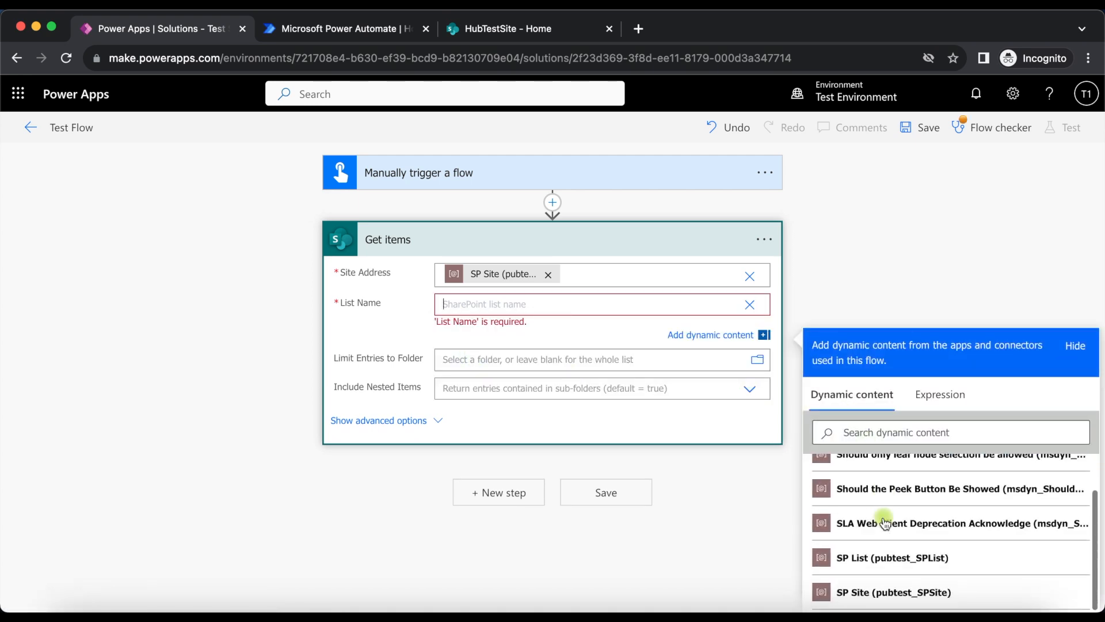
{"action": "left_click", "coordinate": [864, 525]}
{"action": "left_click", "coordinate": [860, 222]}
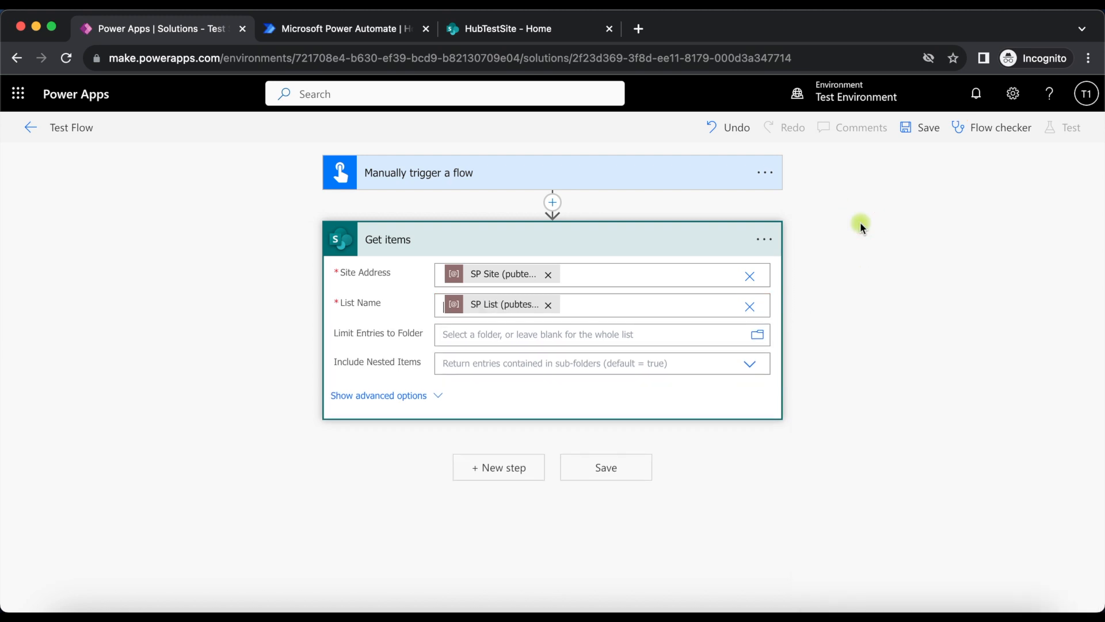